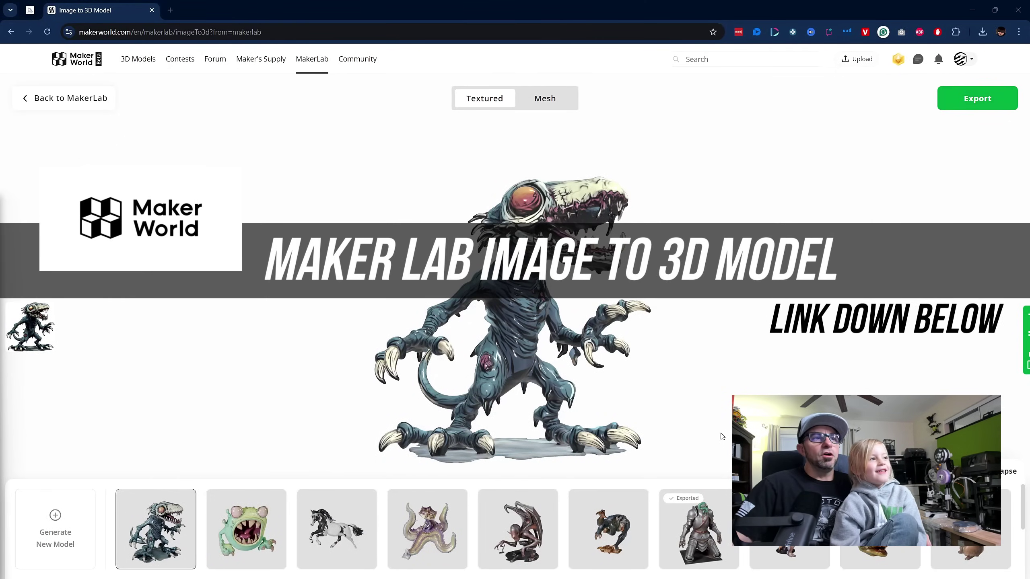
Load the textured black-and-white horse model and orbit it to face the other way
{"action": "left_click", "coordinate": [357, 512]}
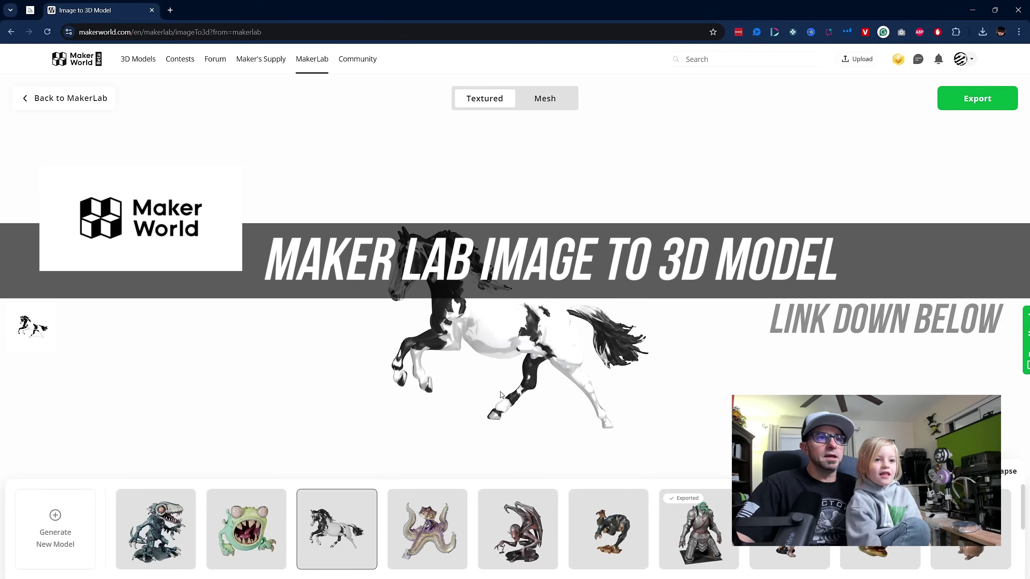
{"action": "left_click_drag", "start_coordinate": [442, 391], "coordinate": [420, 380]}
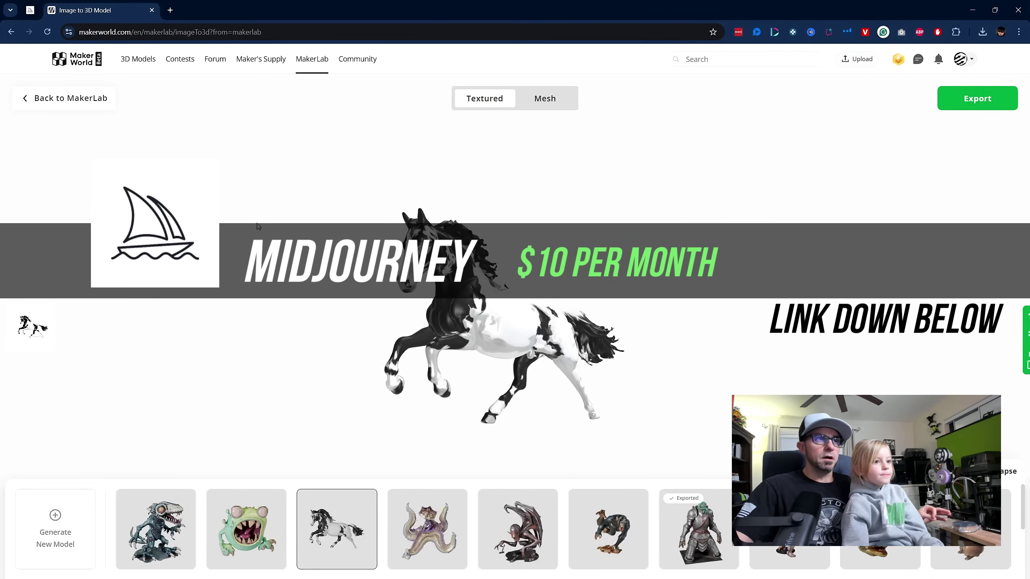
Switch to the Midjourney tab showing the Explore Top Day gallery
{"action": "left_click", "coordinate": [31, 10]}
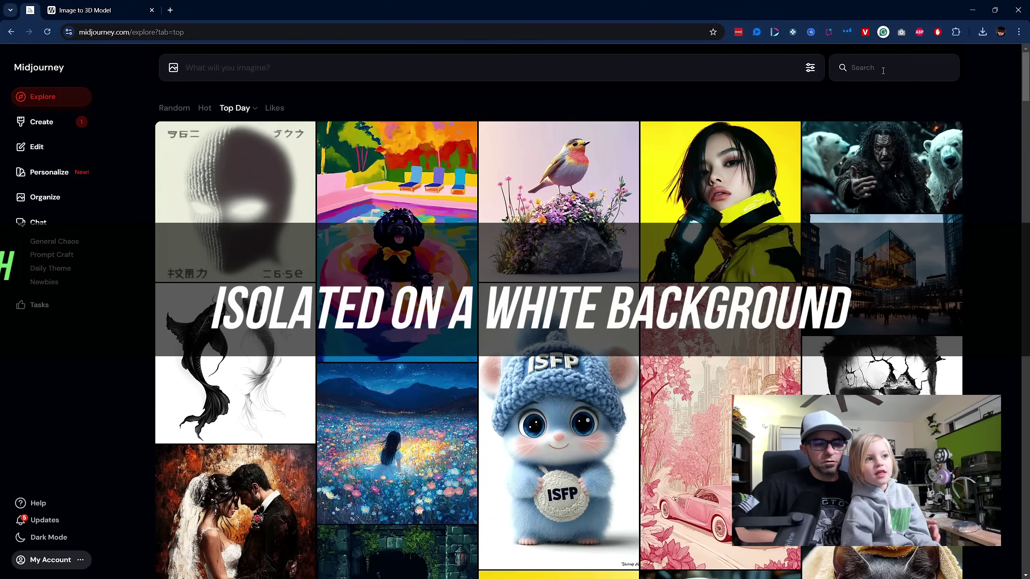
Search Explore for 'isolated on a white background' and place the cursor before the phrase
{"action": "left_click", "coordinate": [883, 68]}
{"action": "type", "text": "is"}
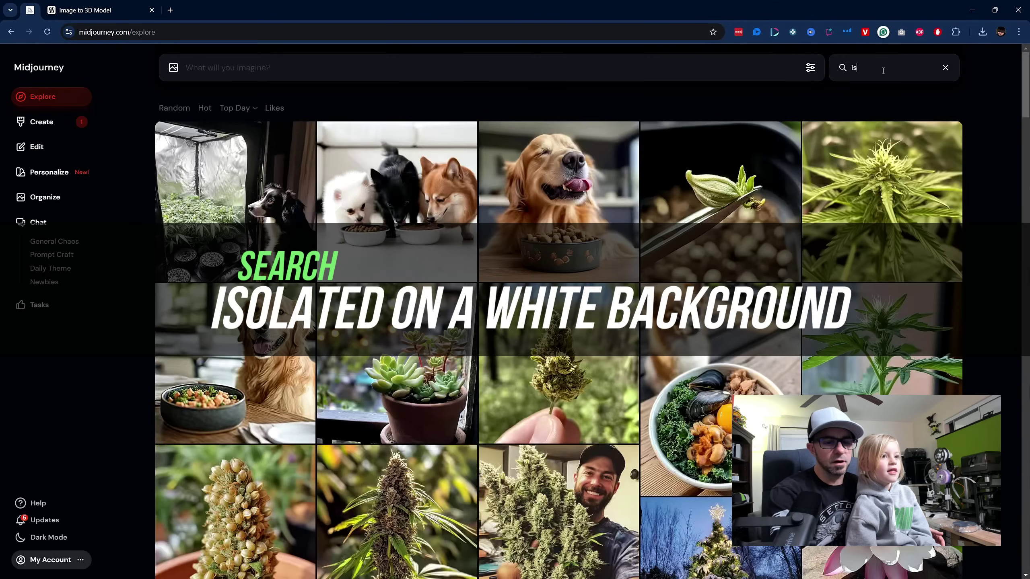
{"action": "type", "text": "ol"}
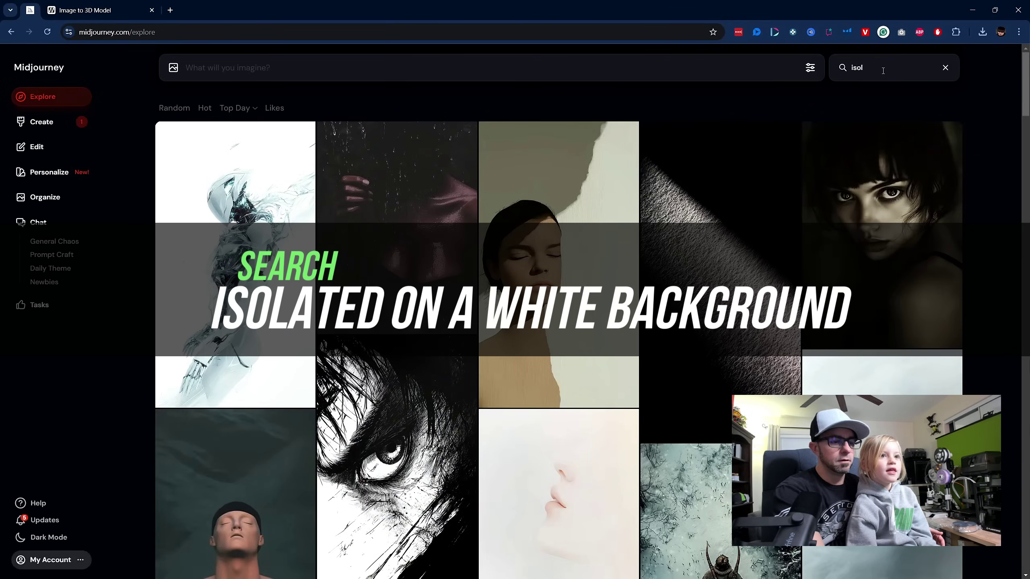
{"action": "type", "text": "ated o"}
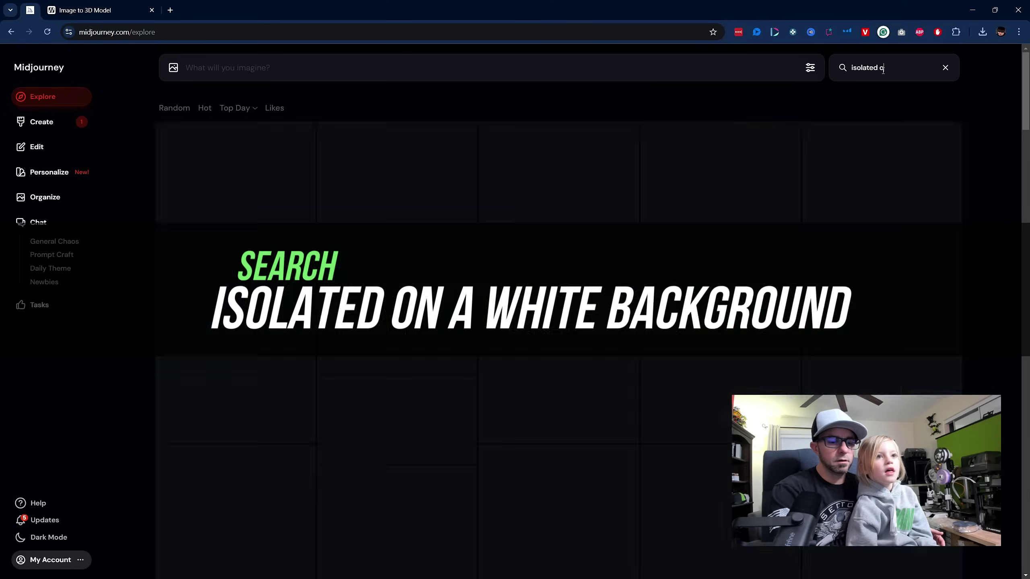
{"action": "type", "text": "n a w"}
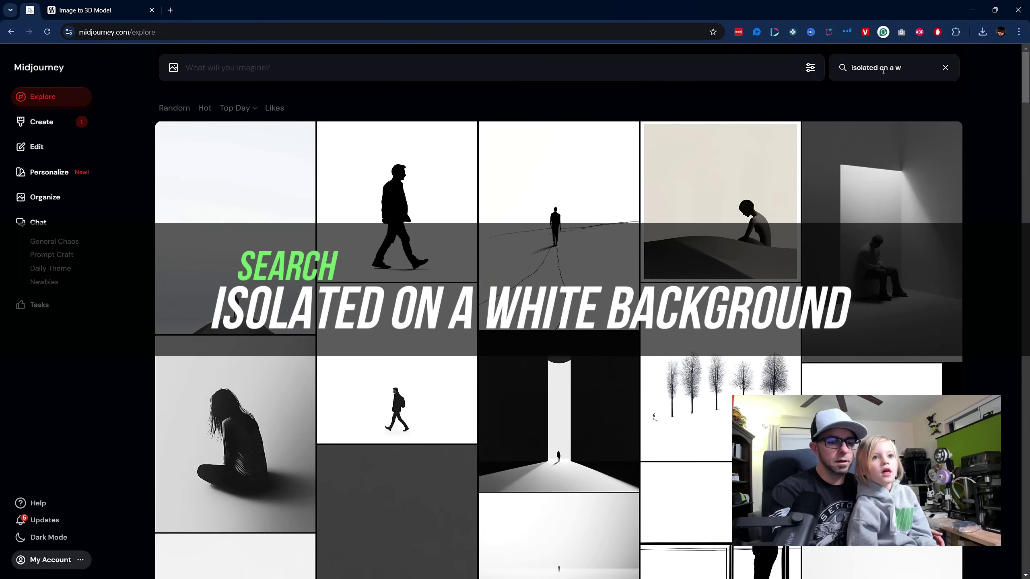
{"action": "type", "text": "hite b"}
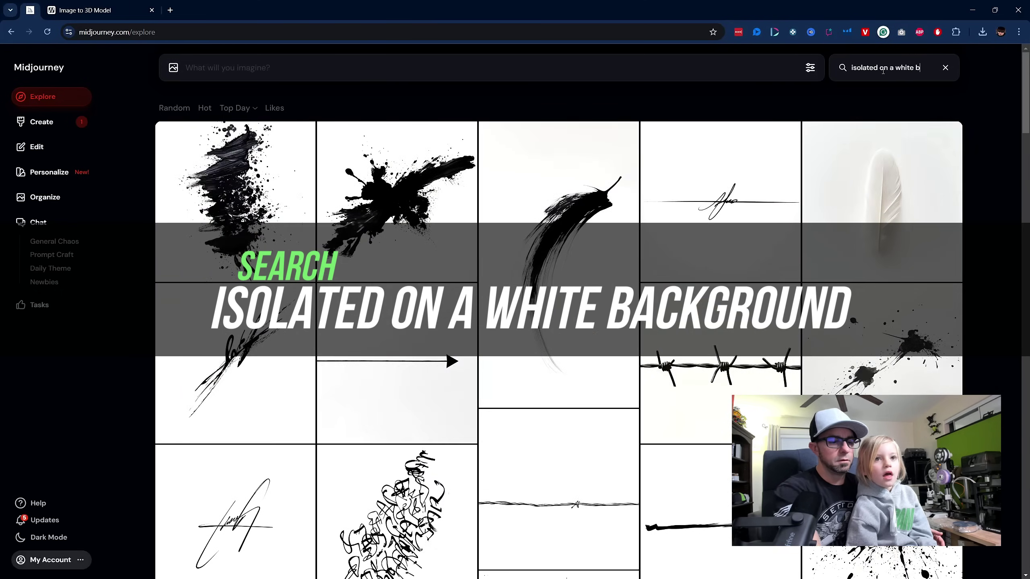
{"action": "type", "text": "ackg"}
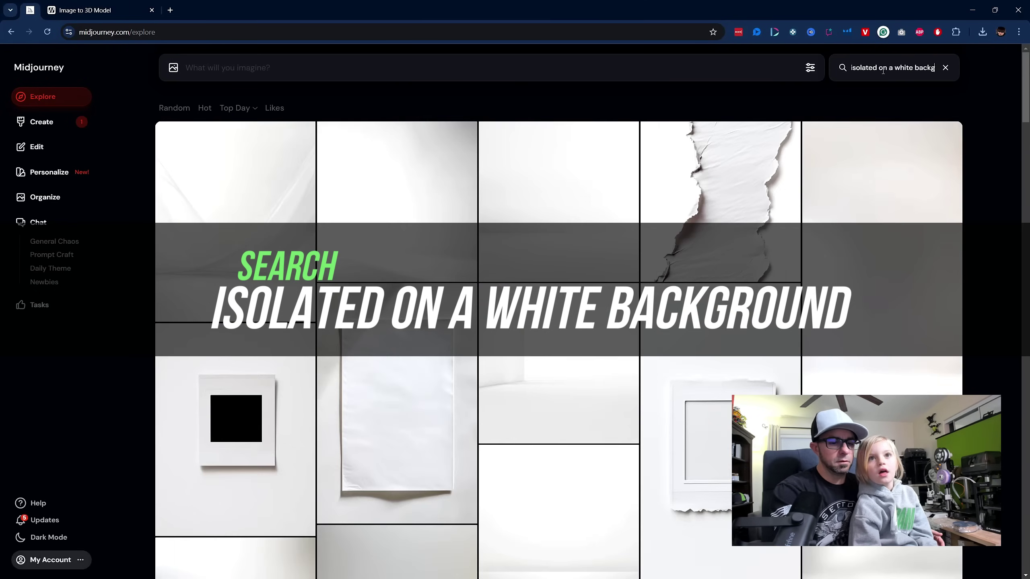
{"action": "type", "text": "round"}
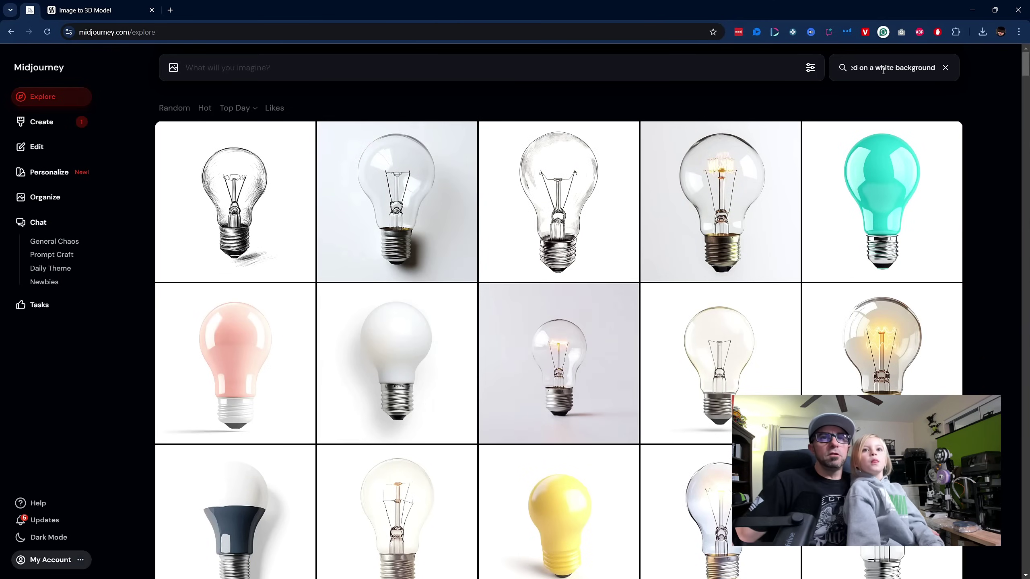
{"action": "scroll", "coordinate": [940, 299], "scroll_direction": "down", "scroll_amount": 20}
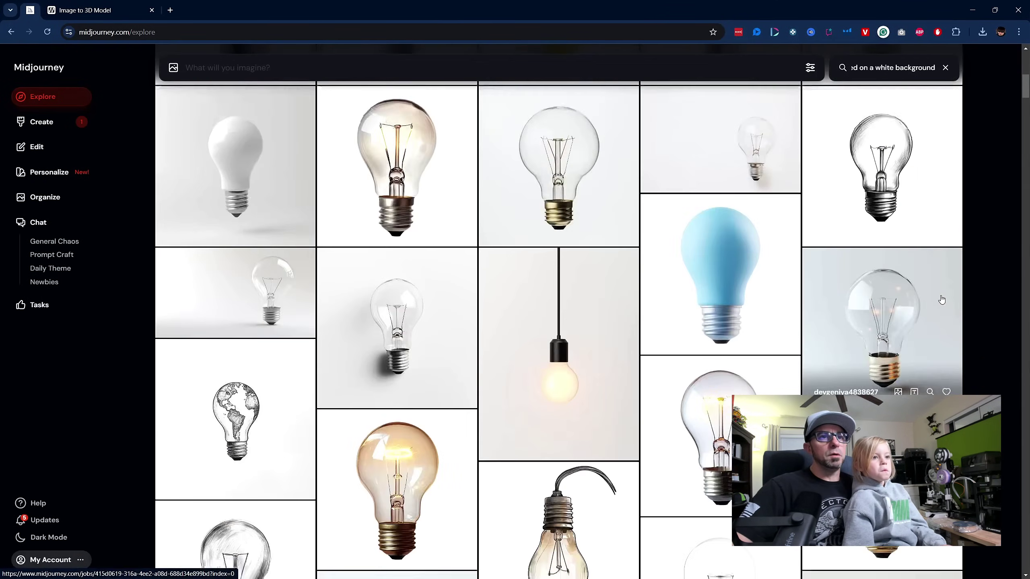
{"action": "scroll", "coordinate": [942, 299], "scroll_direction": "up", "scroll_amount": 20}
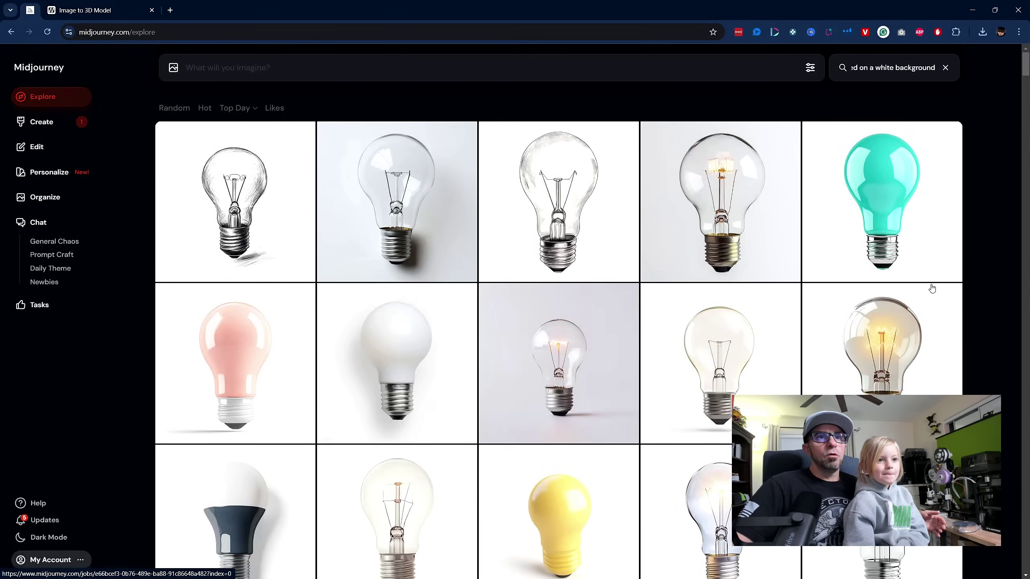
{"action": "left_click_drag", "start_coordinate": [900, 68], "coordinate": [831, 72]}
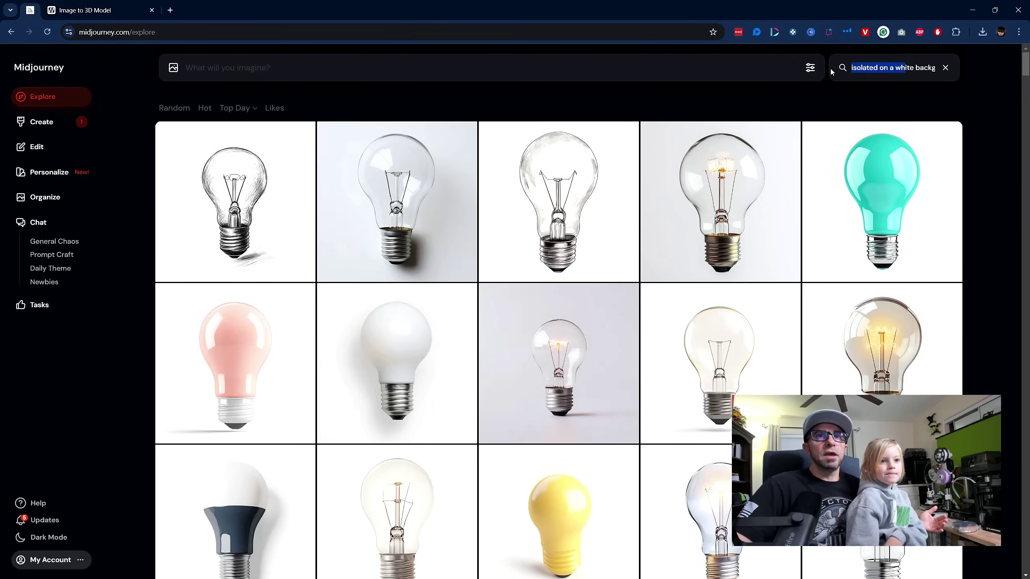
{"action": "left_click", "coordinate": [869, 69]}
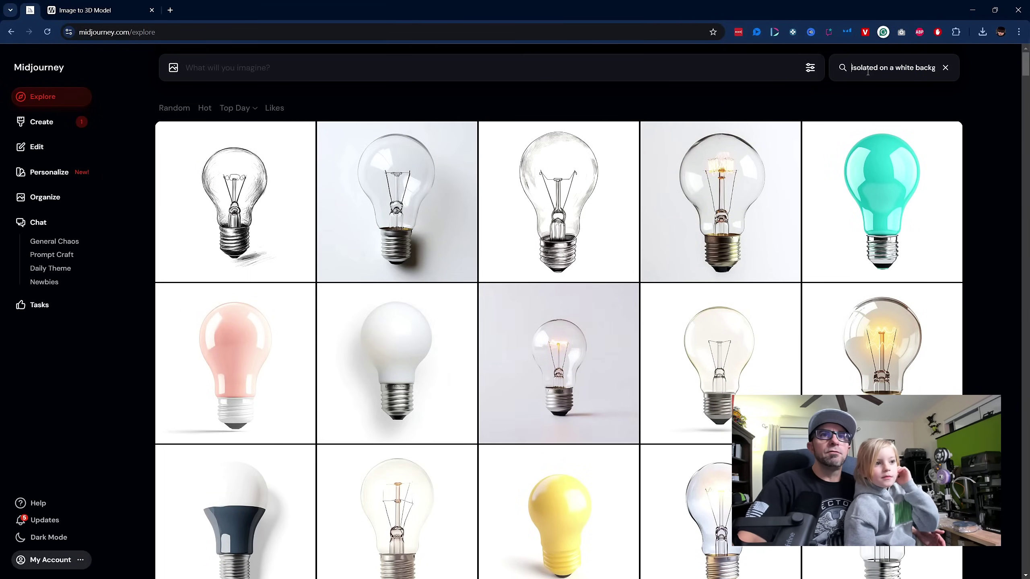
Prefix the search with 'fish' and browse the fish-on-white results
{"action": "type", "text": "fis"}
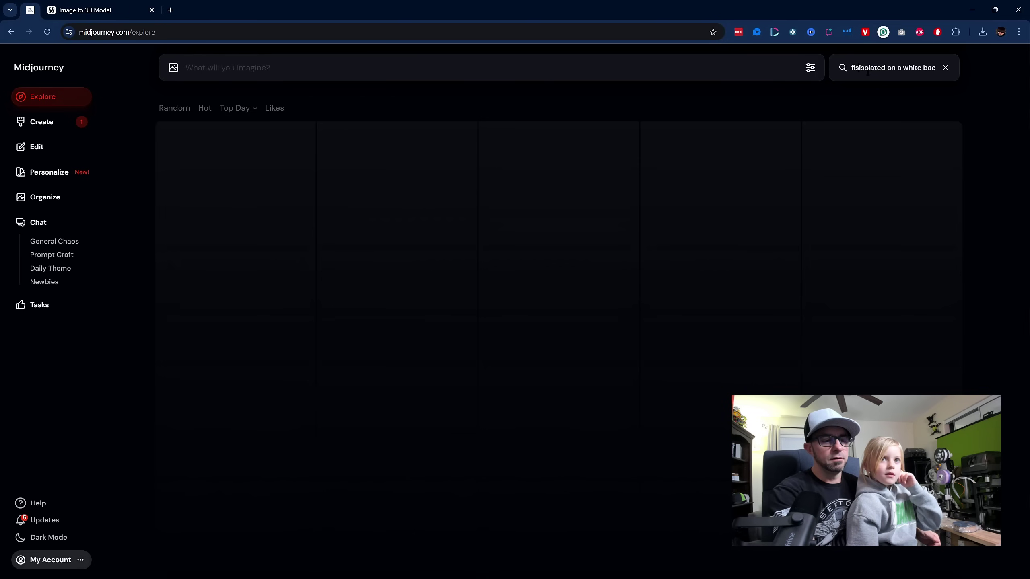
{"action": "type", "text": "h"}
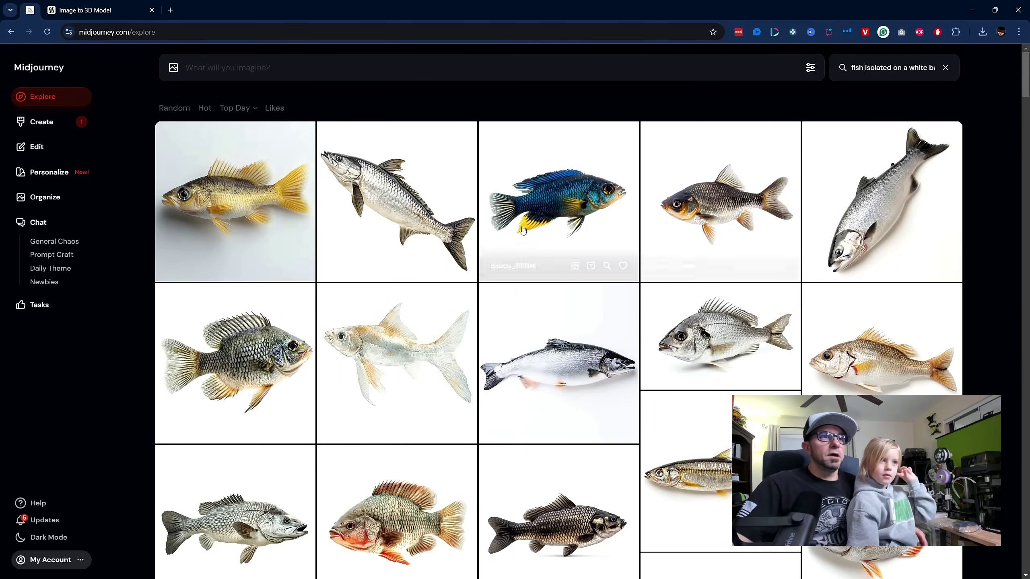
{"action": "scroll", "coordinate": [782, 322], "scroll_direction": "down", "scroll_amount": 3}
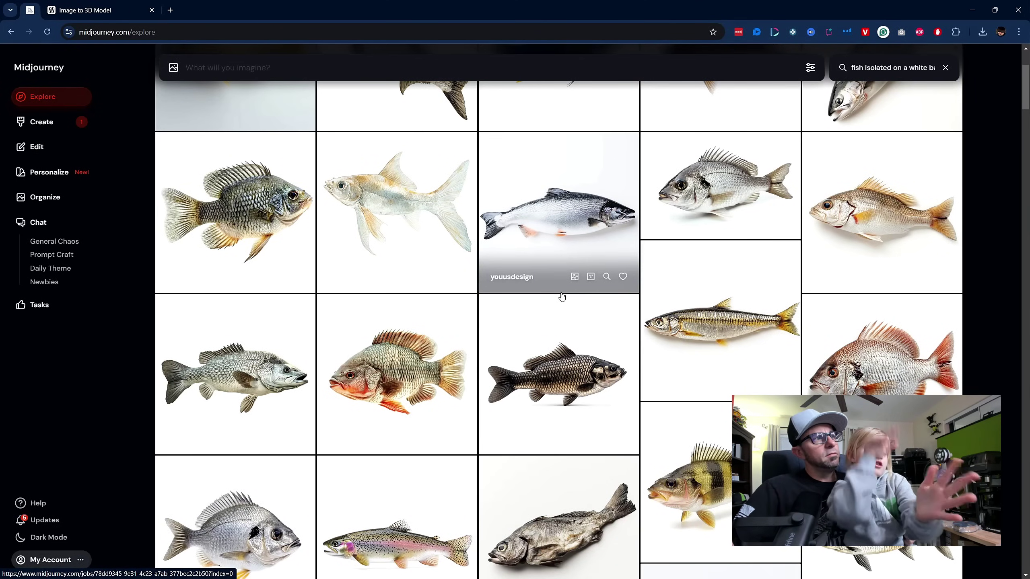
{"action": "scroll", "coordinate": [561, 298], "scroll_direction": "down", "scroll_amount": 5}
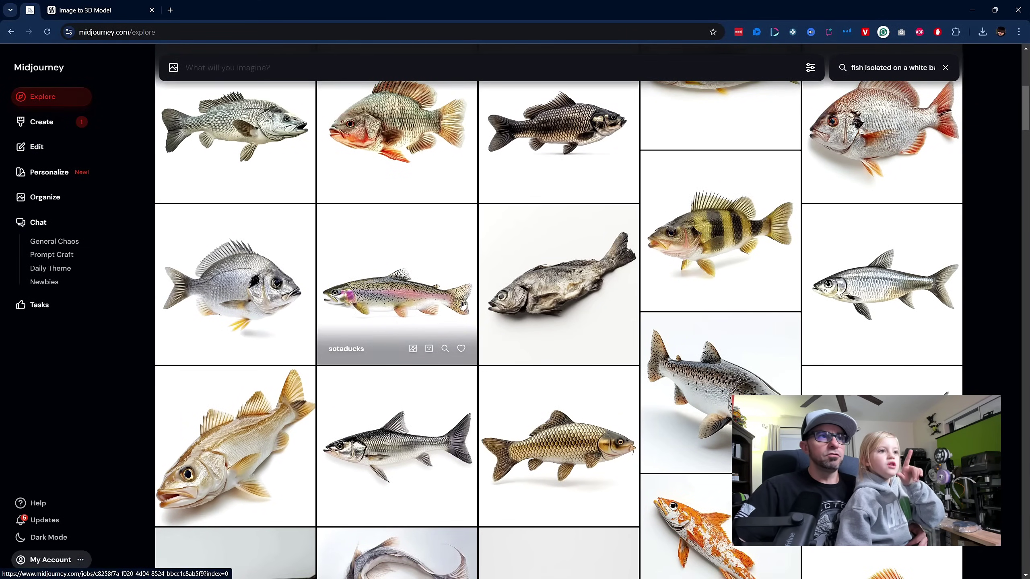
{"action": "scroll", "coordinate": [462, 306], "scroll_direction": "up", "scroll_amount": 6}
{"action": "scroll", "coordinate": [463, 306], "scroll_direction": "down", "scroll_amount": 14}
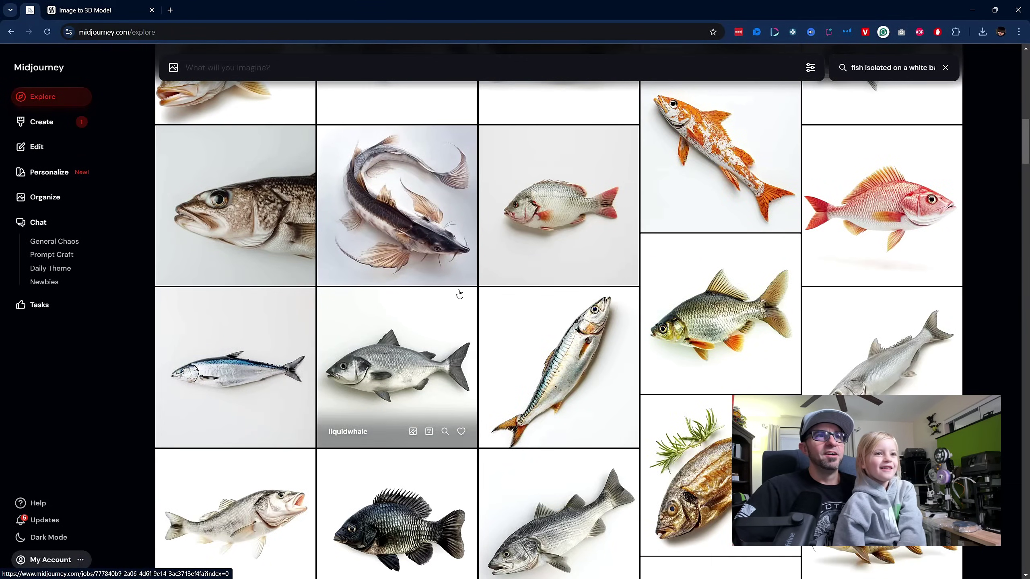
Save the elegant sturgeon image as a PNG, then go back to MakerLab
{"action": "left_click", "coordinate": [425, 261]}
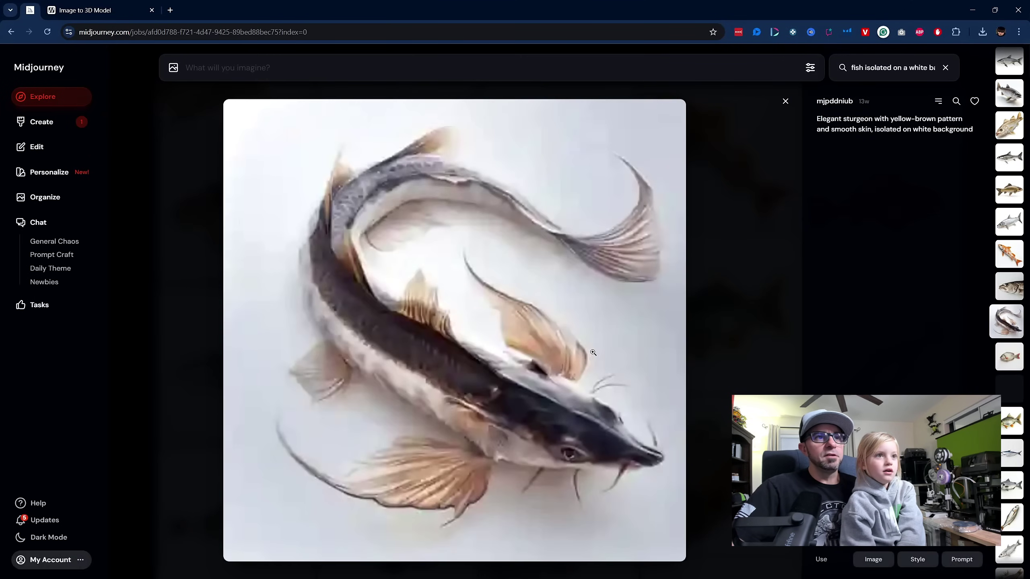
{"action": "right_click", "coordinate": [494, 395]}
{"action": "left_click", "coordinate": [527, 403]}
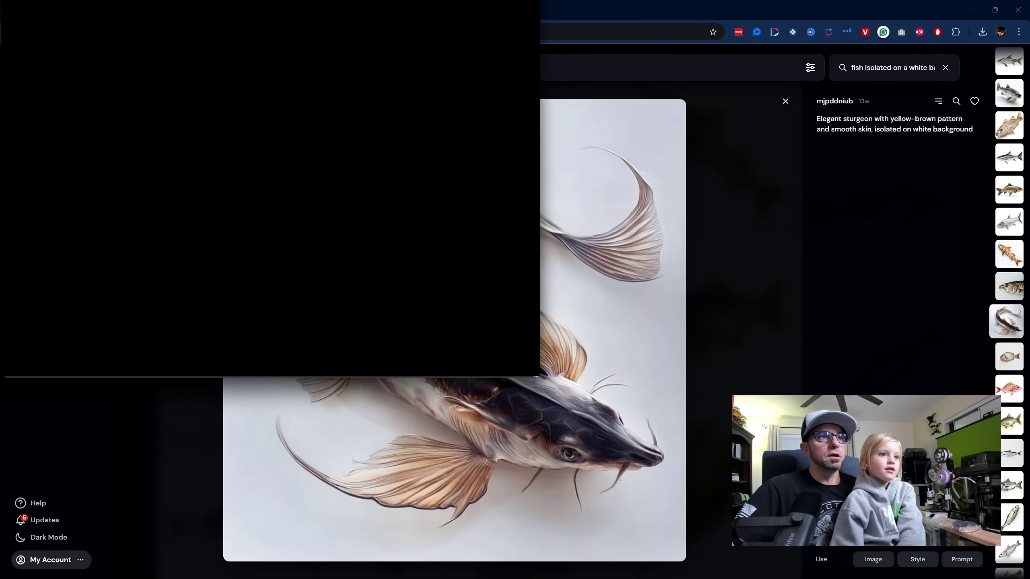
{"action": "key", "text": "Return"}
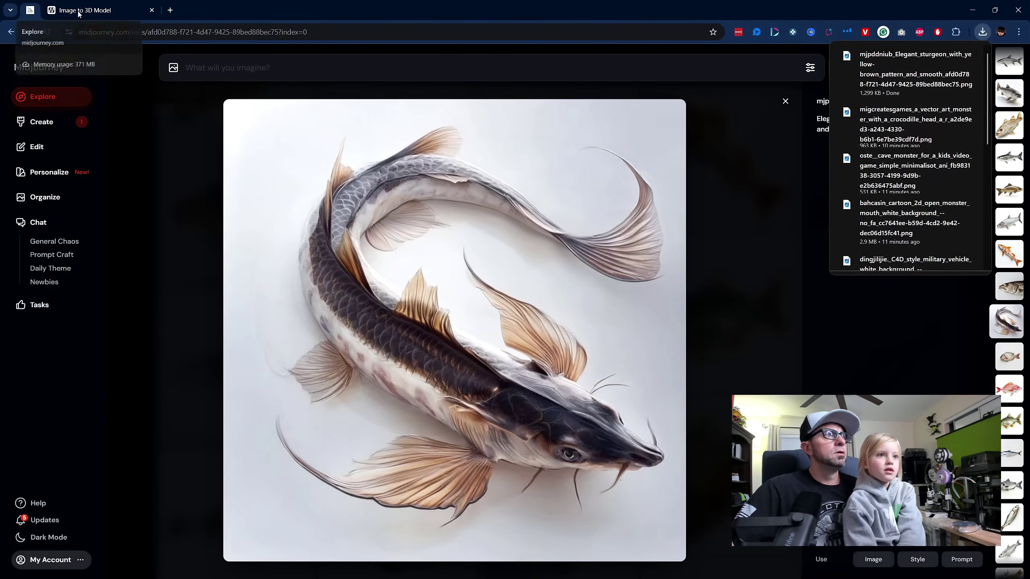
{"action": "left_click", "coordinate": [79, 14]}
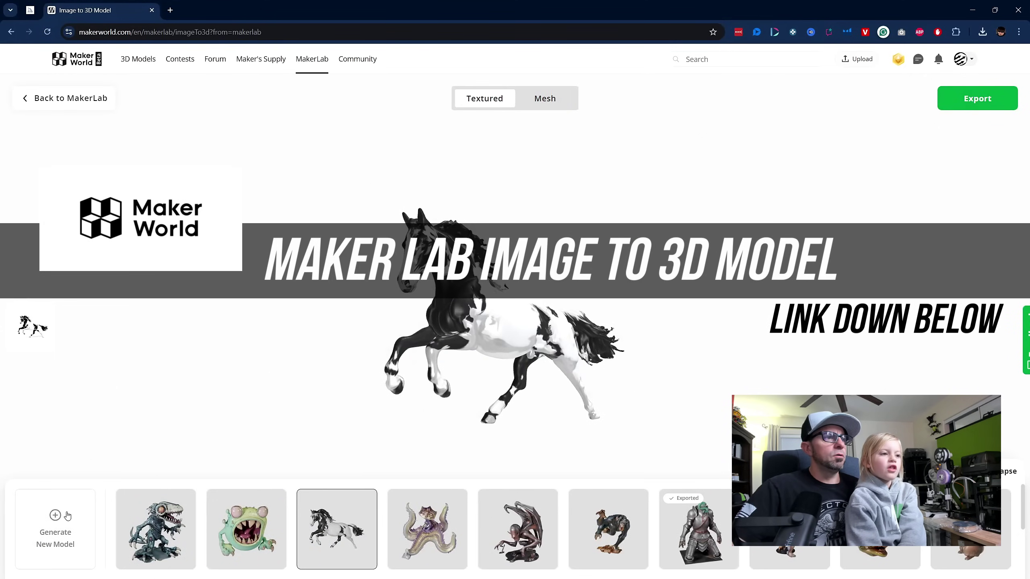
Load the green frog monster model and orbit it to its side and back
{"action": "left_click", "coordinate": [236, 527]}
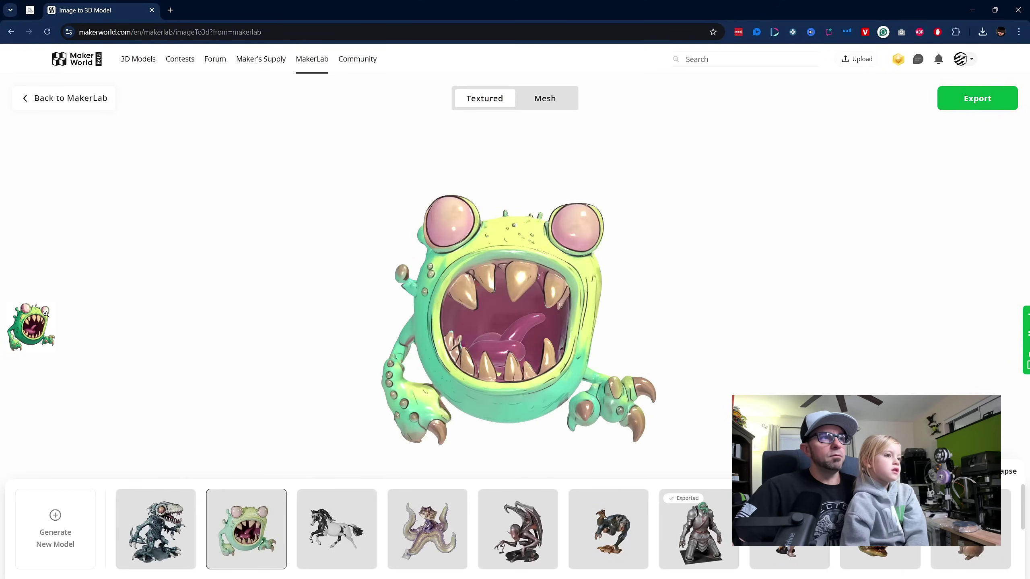
{"action": "left_click_drag", "start_coordinate": [713, 325], "coordinate": [810, 338]}
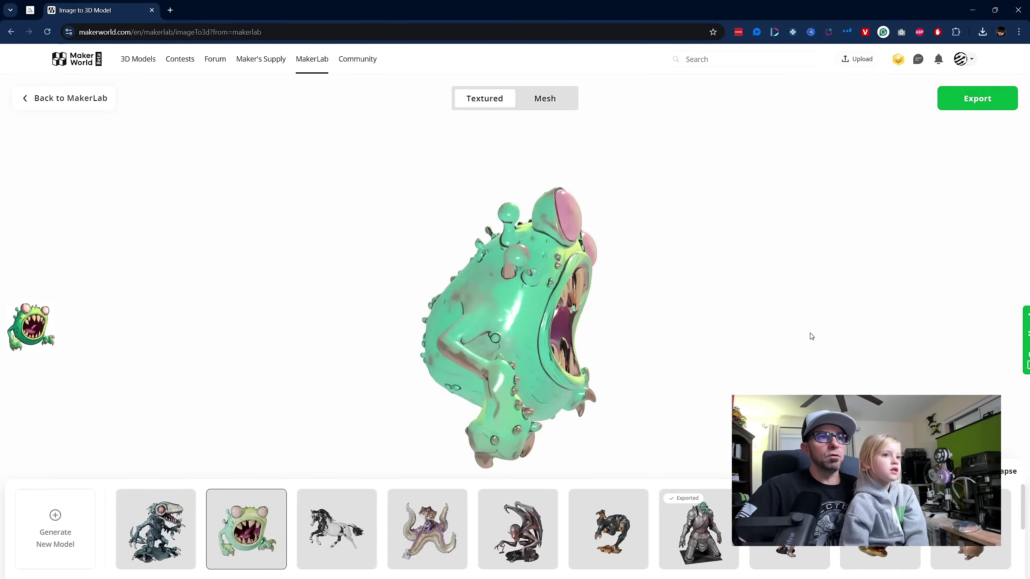
{"action": "left_click_drag", "start_coordinate": [745, 340], "coordinate": [503, 250]}
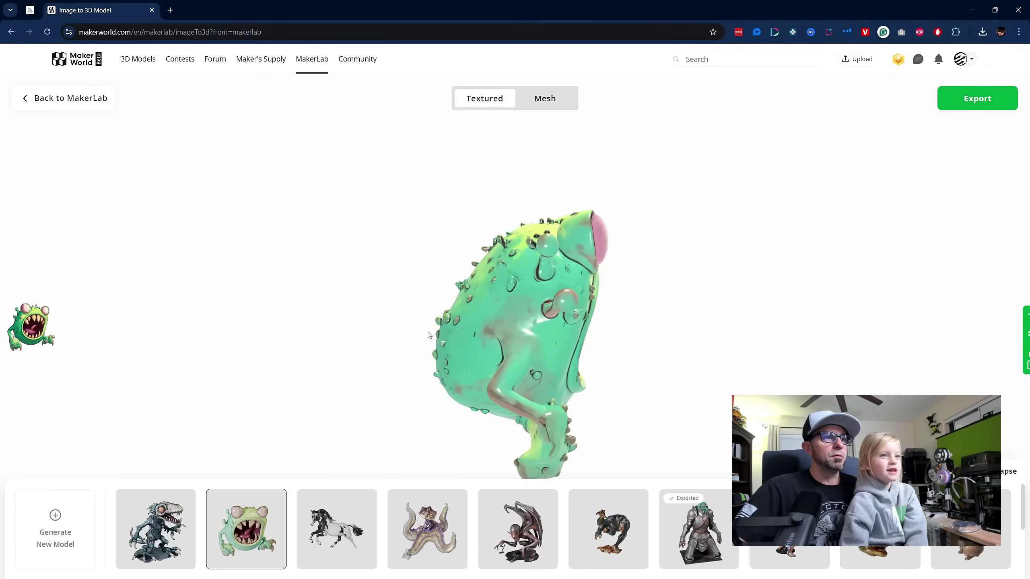
Load the zombie-like dinosaur model, preview its source image, and orbit it around
{"action": "left_click", "coordinate": [158, 528]}
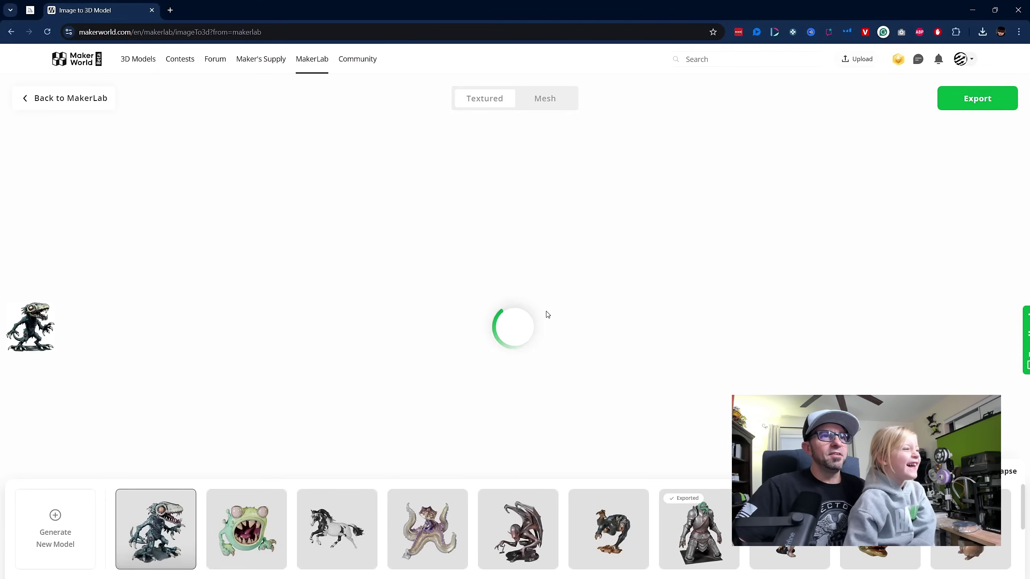
{"action": "left_click", "coordinate": [79, 340]}
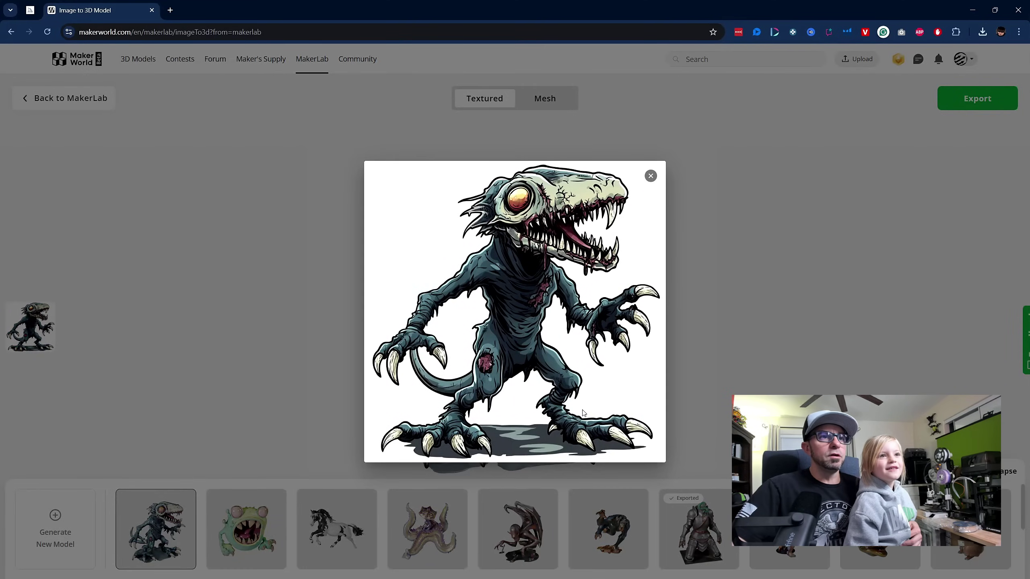
{"action": "left_click", "coordinate": [651, 176]}
{"action": "left_click_drag", "start_coordinate": [716, 377], "coordinate": [495, 381]}
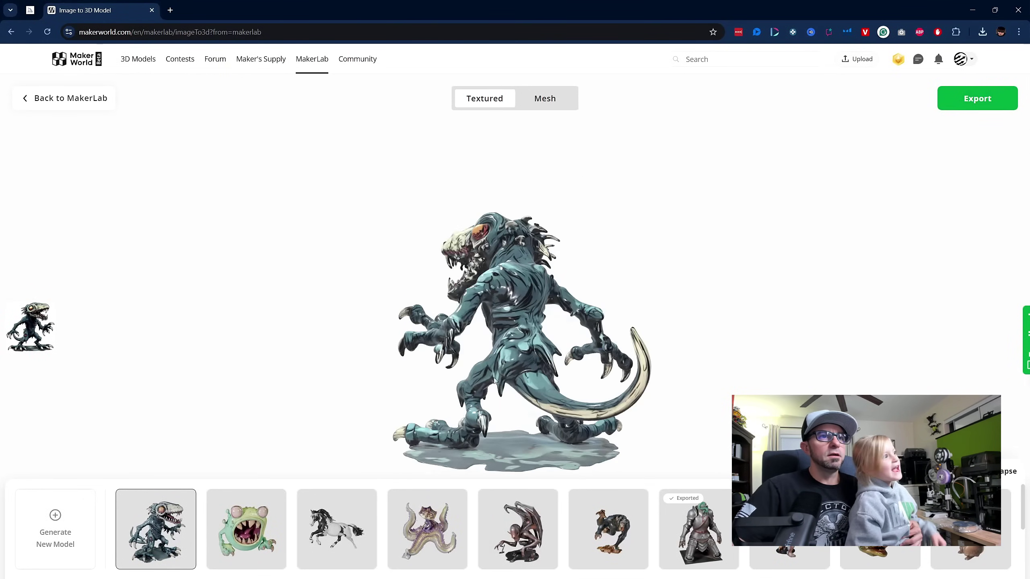
{"action": "left_click_drag", "start_coordinate": [708, 373], "coordinate": [570, 344]}
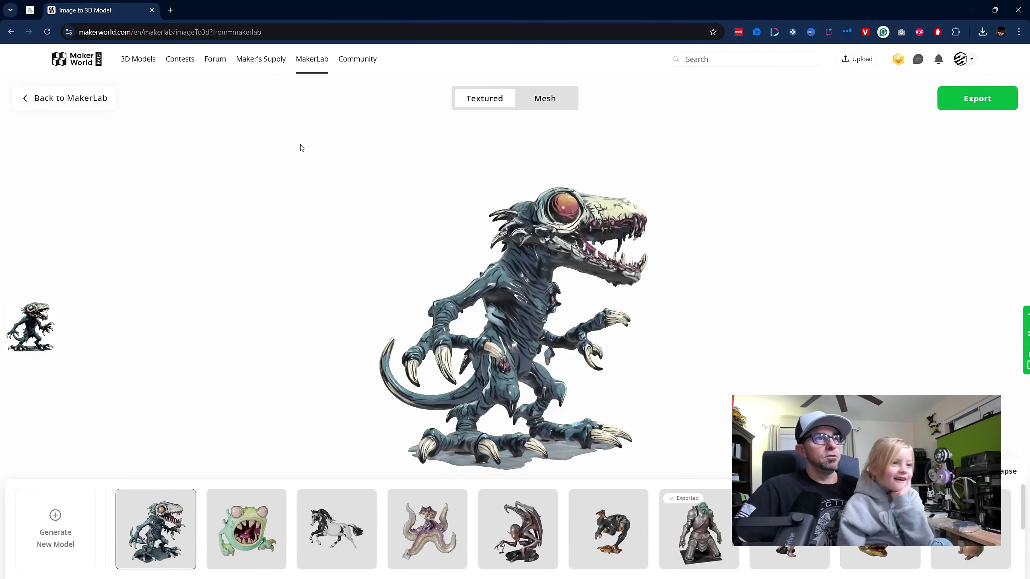
Submit the sturgeon image as a new model for generation, then return to Midjourney
{"action": "left_click", "coordinate": [76, 529]}
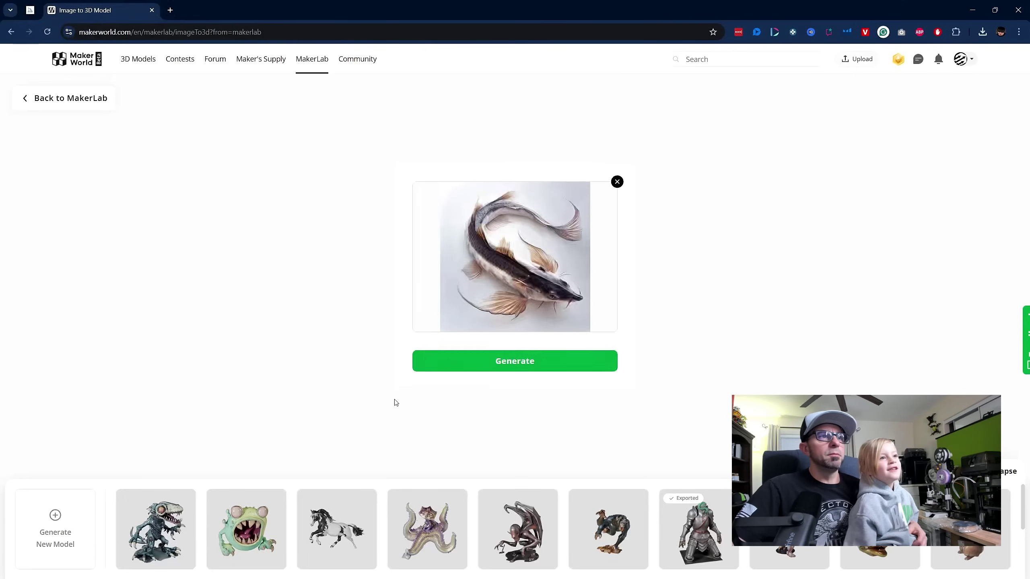
{"action": "left_click", "coordinate": [474, 361]}
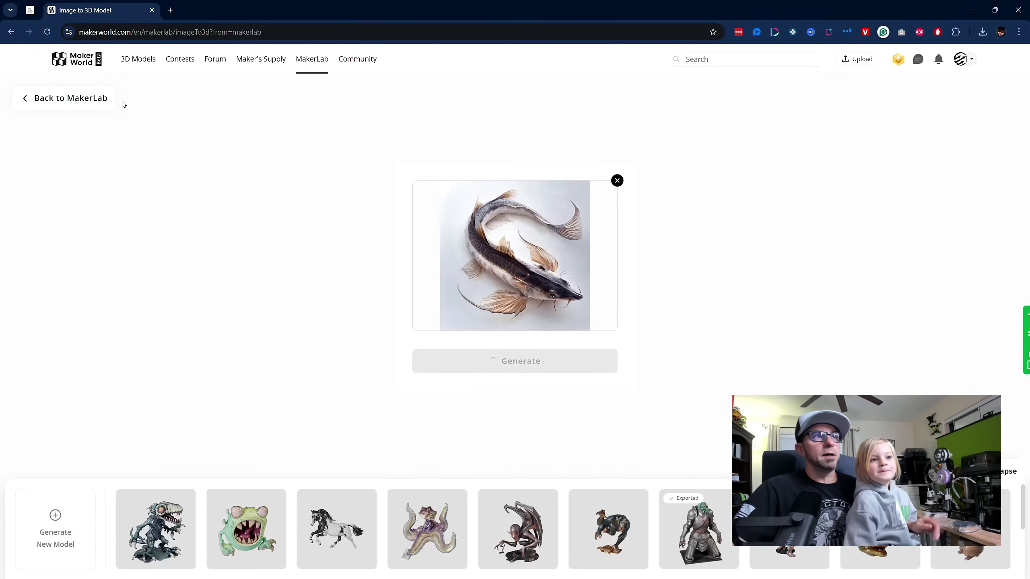
{"action": "left_click", "coordinate": [31, 11]}
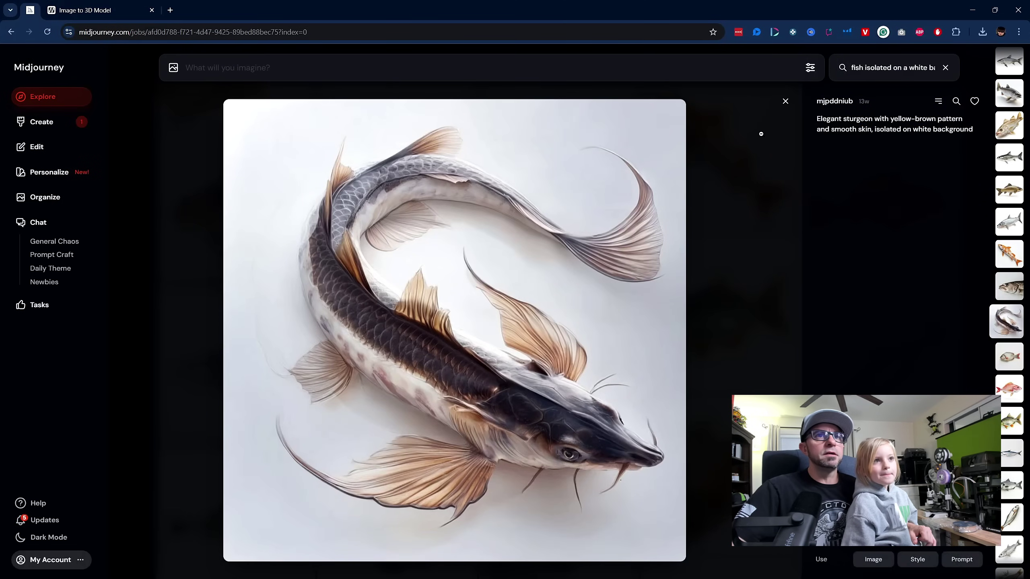
Change the search to 'barn isolated on a white background' and browse the results
{"action": "left_click", "coordinate": [786, 101]}
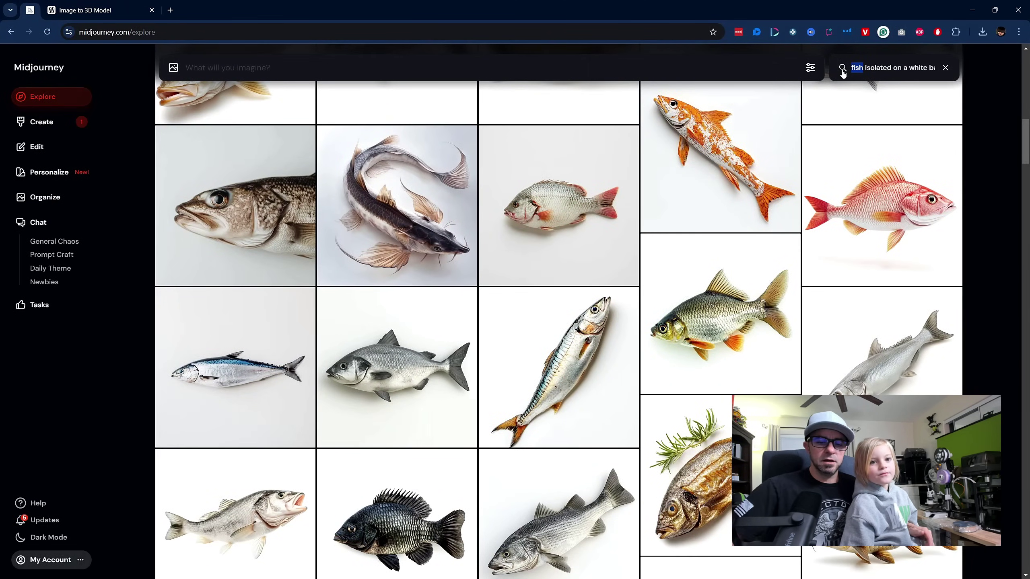
{"action": "key", "text": "BackSpace"}
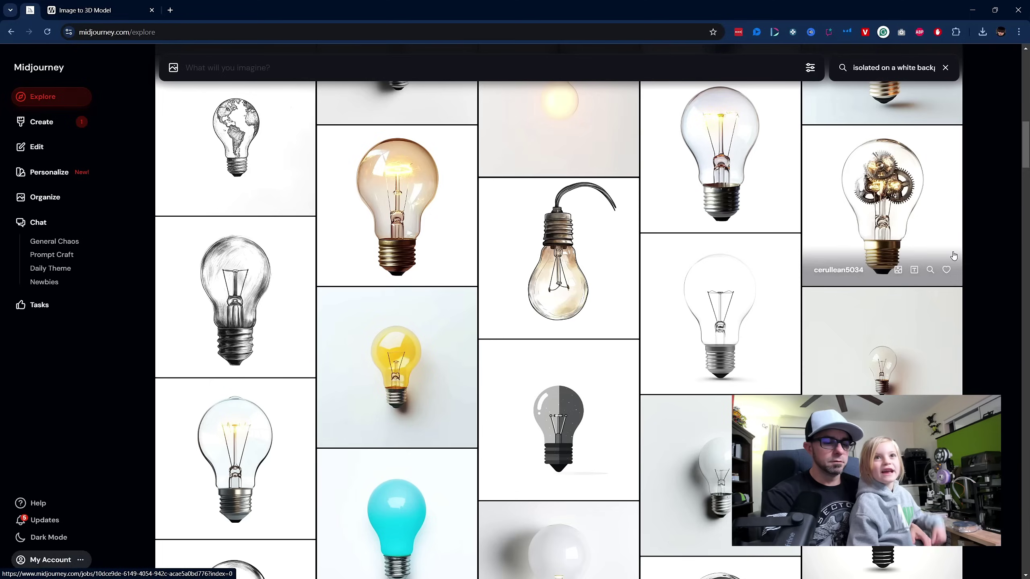
{"action": "type", "text": "ba"}
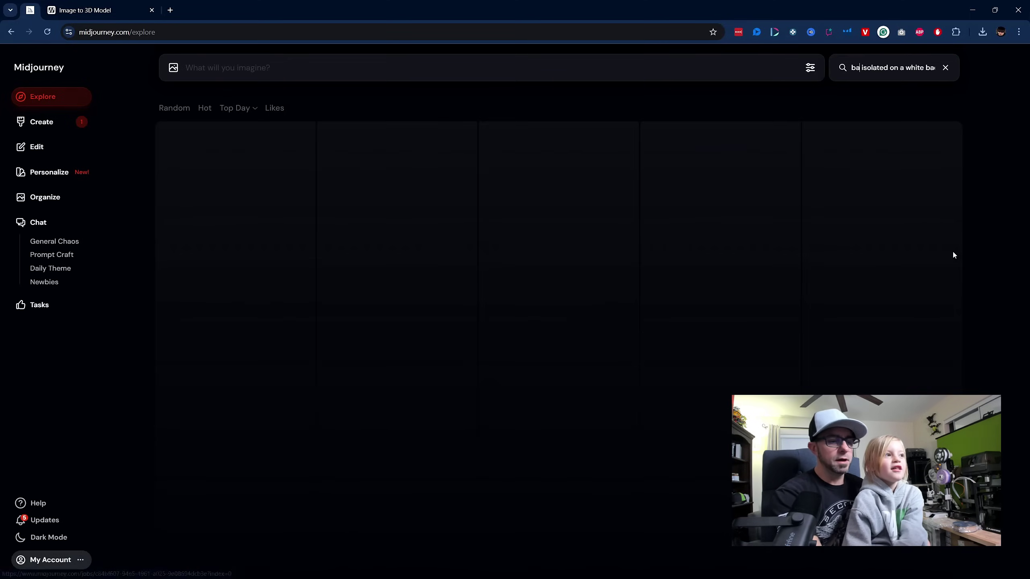
{"action": "type", "text": "rn"}
{"action": "scroll", "coordinate": [953, 249], "scroll_direction": "down", "scroll_amount": 3}
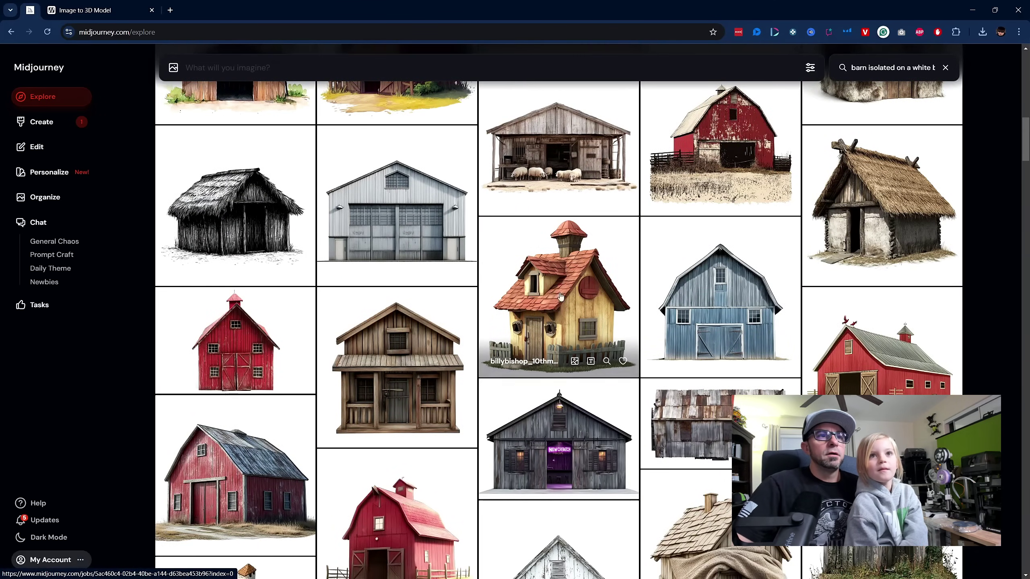
{"action": "scroll", "coordinate": [653, 427], "scroll_direction": "up", "scroll_amount": 2}
{"action": "scroll", "coordinate": [653, 427], "scroll_direction": "up", "scroll_amount": 7}
{"action": "scroll", "coordinate": [653, 427], "scroll_direction": "down", "scroll_amount": 4}
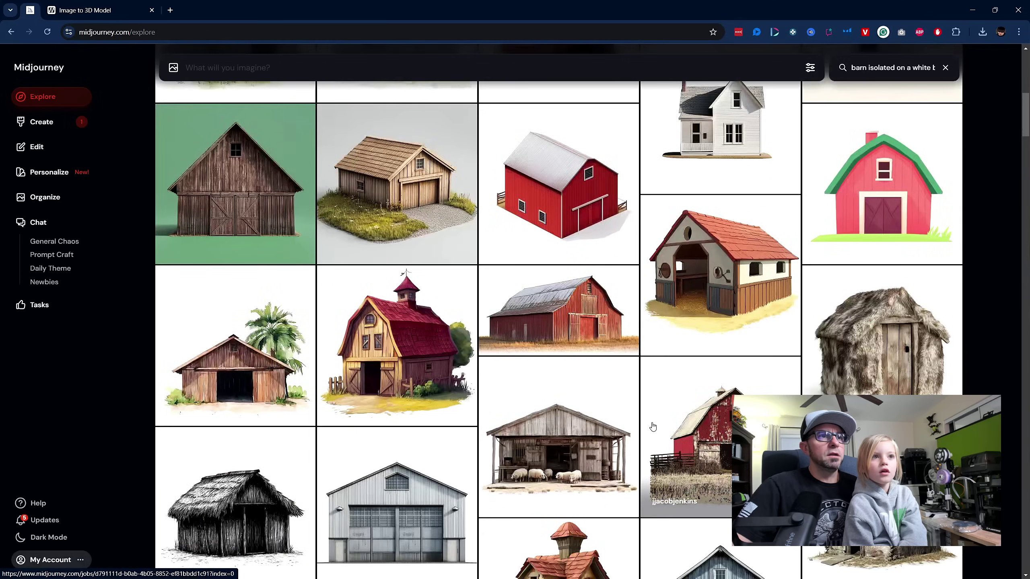
{"action": "scroll", "coordinate": [652, 427], "scroll_direction": "up", "scroll_amount": 9}
{"action": "scroll", "coordinate": [653, 427], "scroll_direction": "down", "scroll_amount": 2}
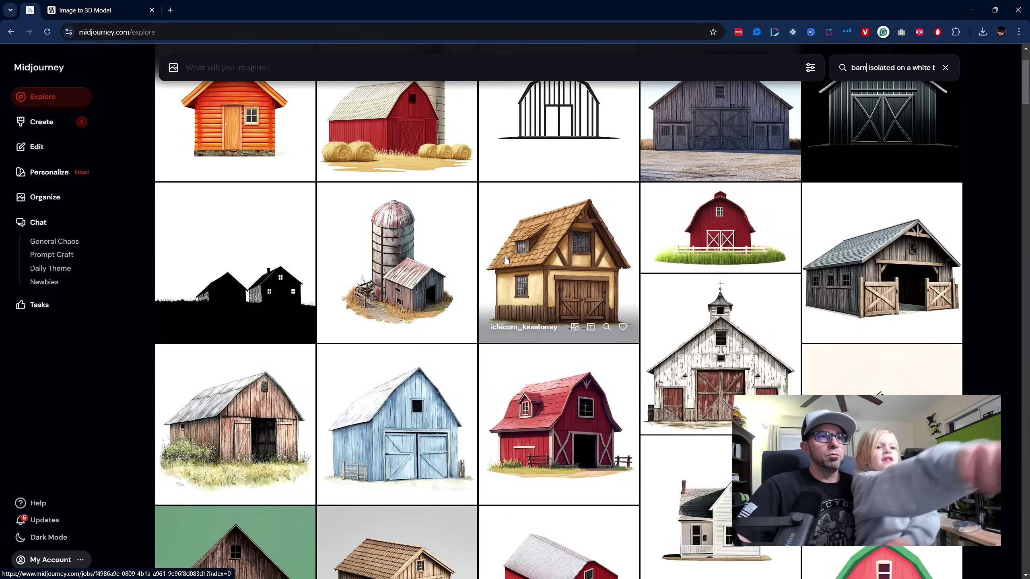
Save the red barn image to disk and return to MakerLab
{"action": "left_click", "coordinate": [558, 444]}
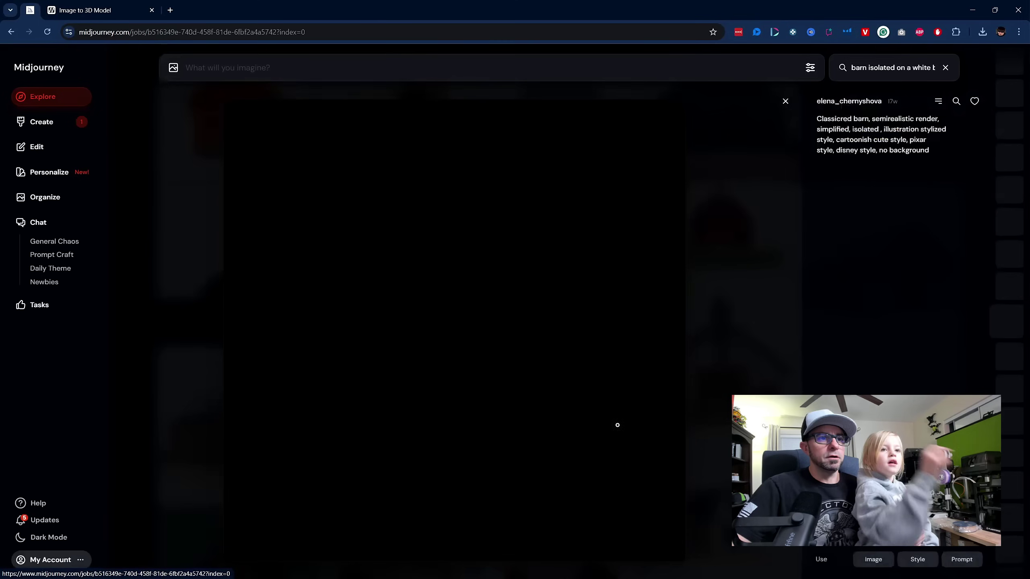
{"action": "right_click", "coordinate": [444, 352]}
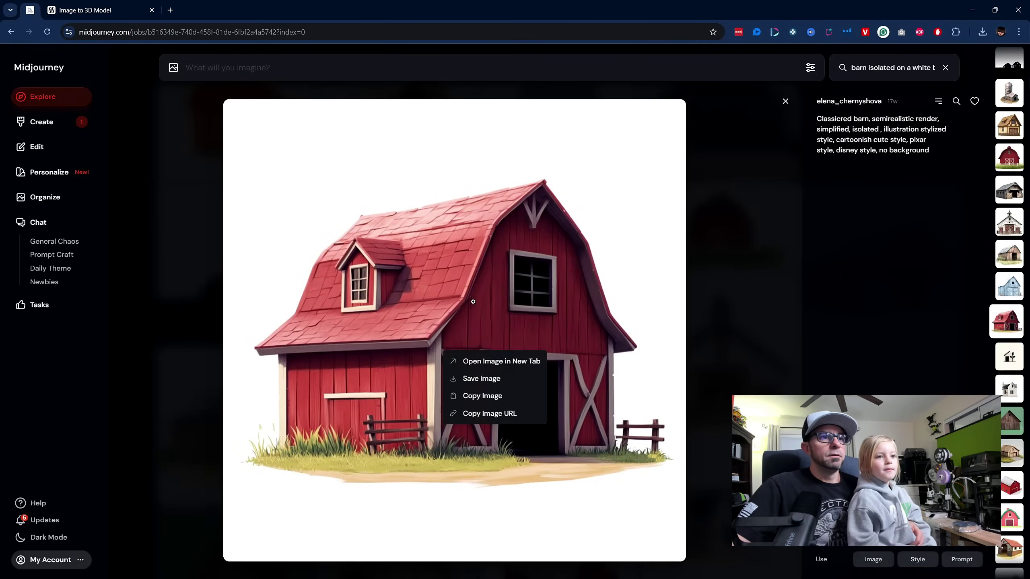
{"action": "left_click", "coordinate": [482, 378]}
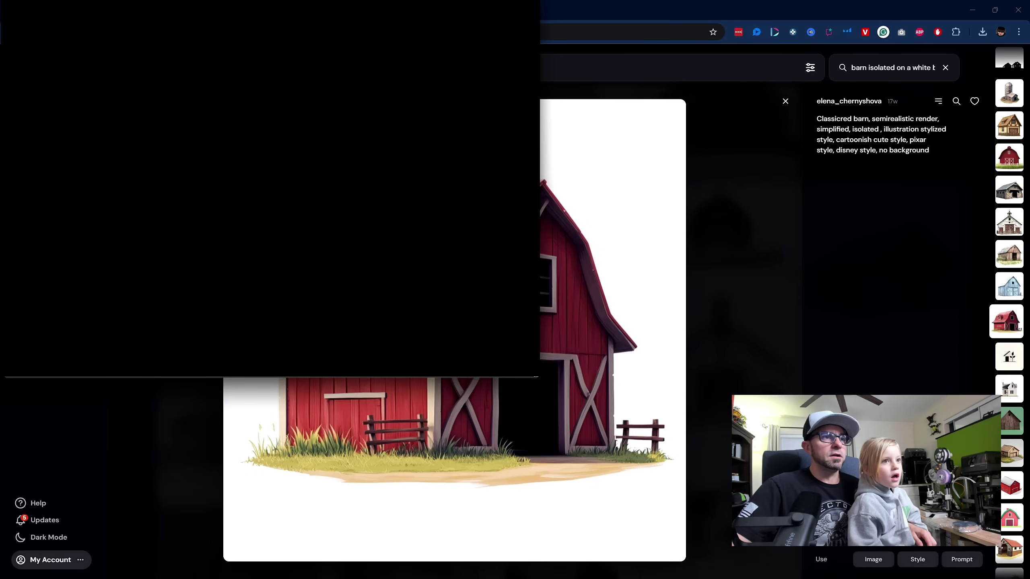
{"action": "key", "text": "Return"}
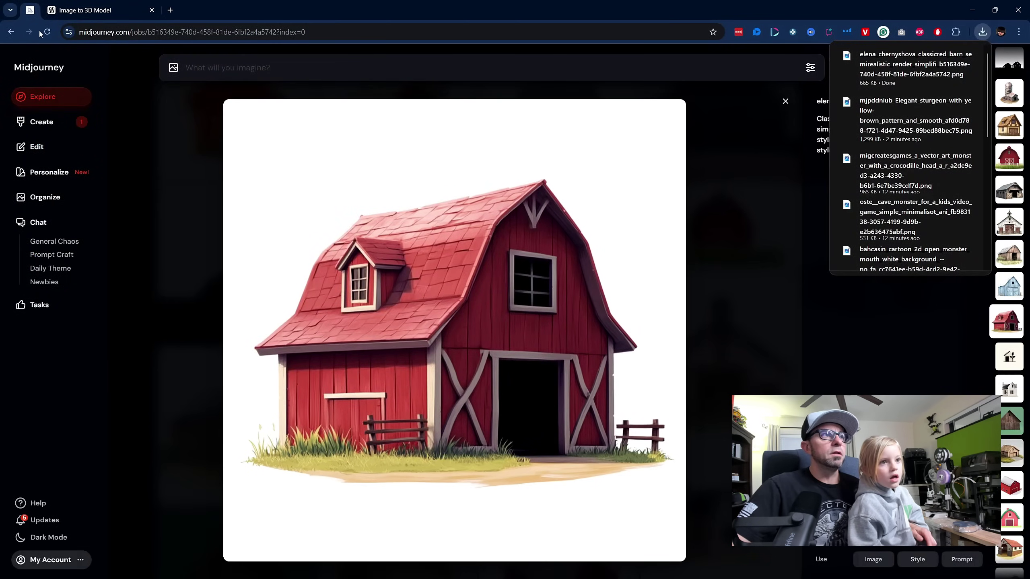
{"action": "left_click", "coordinate": [76, 10]}
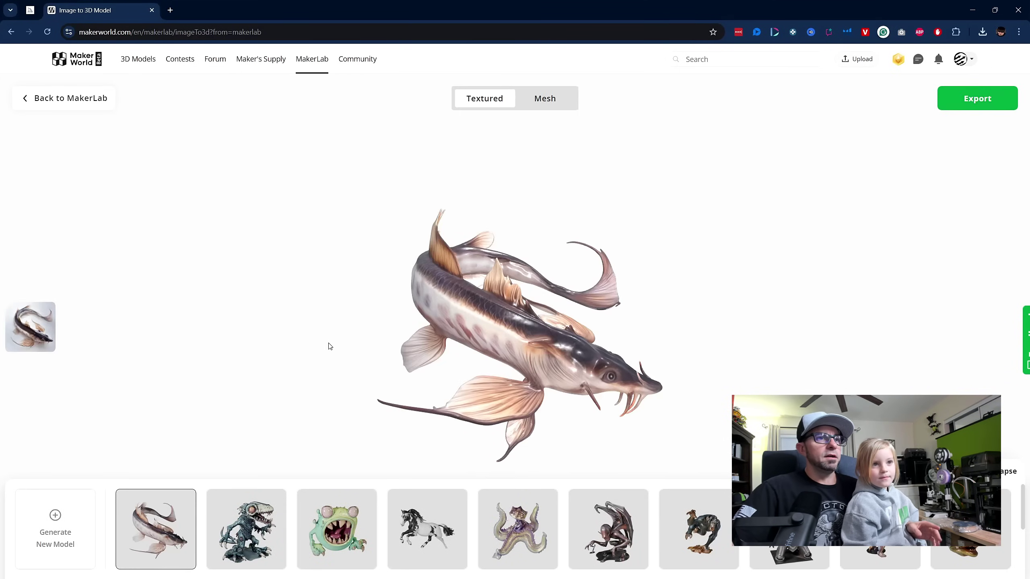
Compare the sturgeon model with its source picture and orbit it to head-on and side views
{"action": "left_click", "coordinate": [25, 324]}
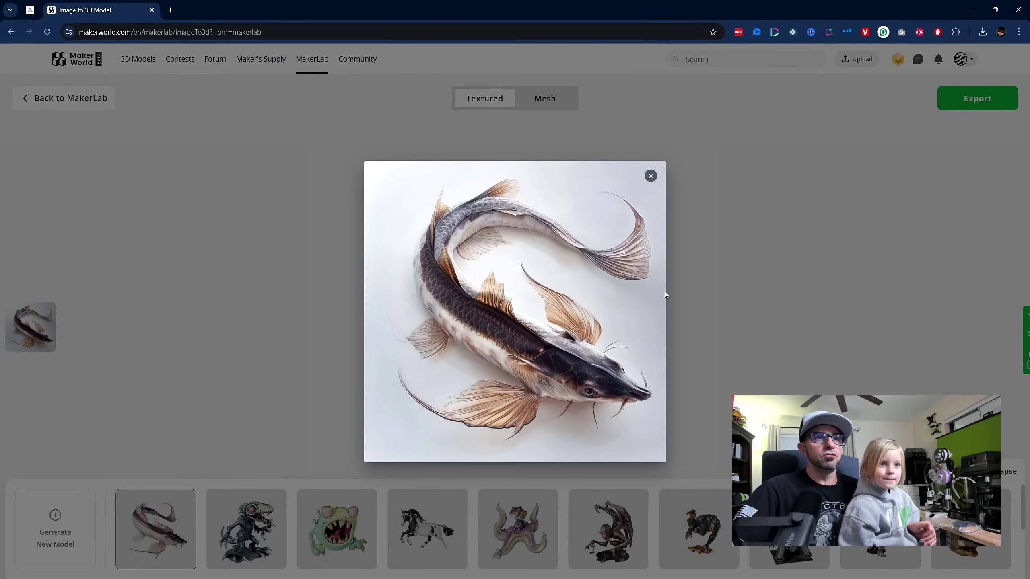
{"action": "left_click", "coordinate": [651, 176]}
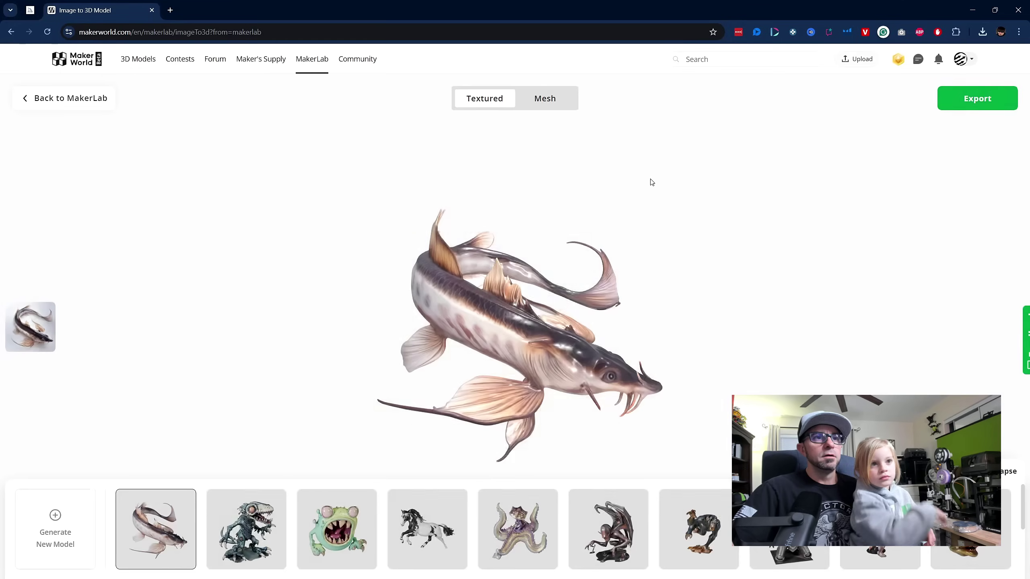
{"action": "left_click_drag", "start_coordinate": [717, 371], "coordinate": [817, 366]}
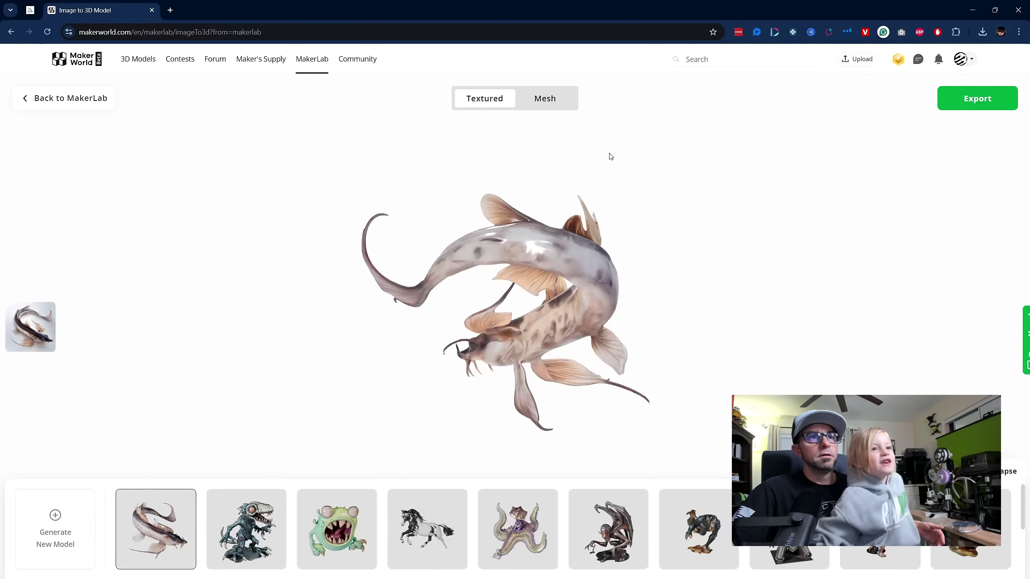
{"action": "left_click_drag", "start_coordinate": [634, 214], "coordinate": [755, 243]}
{"action": "left_click_drag", "start_coordinate": [693, 340], "coordinate": [650, 354]}
Upload the red barn PNG, start generation, and return to the barn search results
{"action": "left_click", "coordinate": [81, 517]}
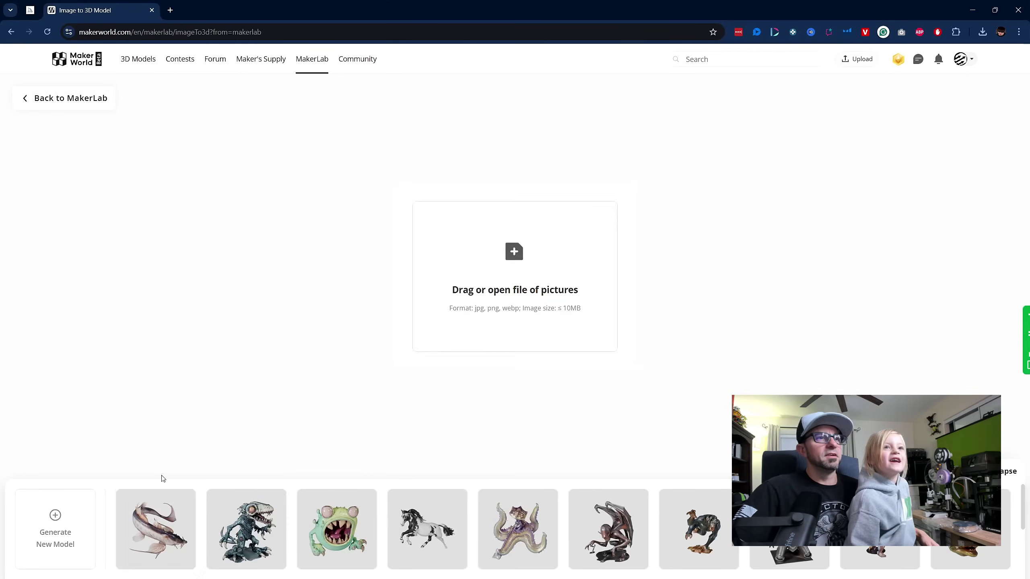
{"action": "left_click", "coordinate": [430, 321]}
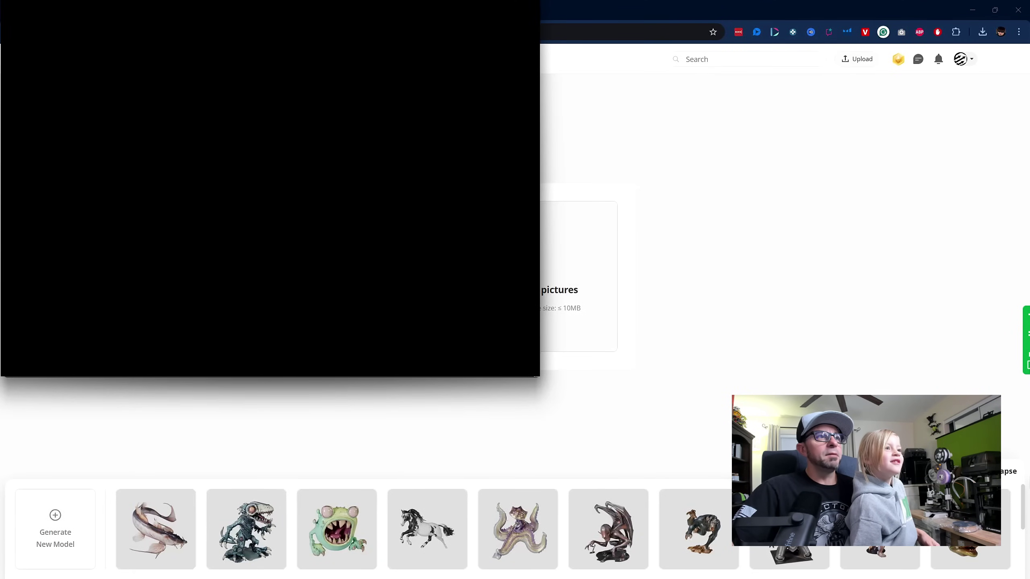
{"action": "double_click", "coordinate": [147, 241]}
{"action": "left_click", "coordinate": [552, 367]}
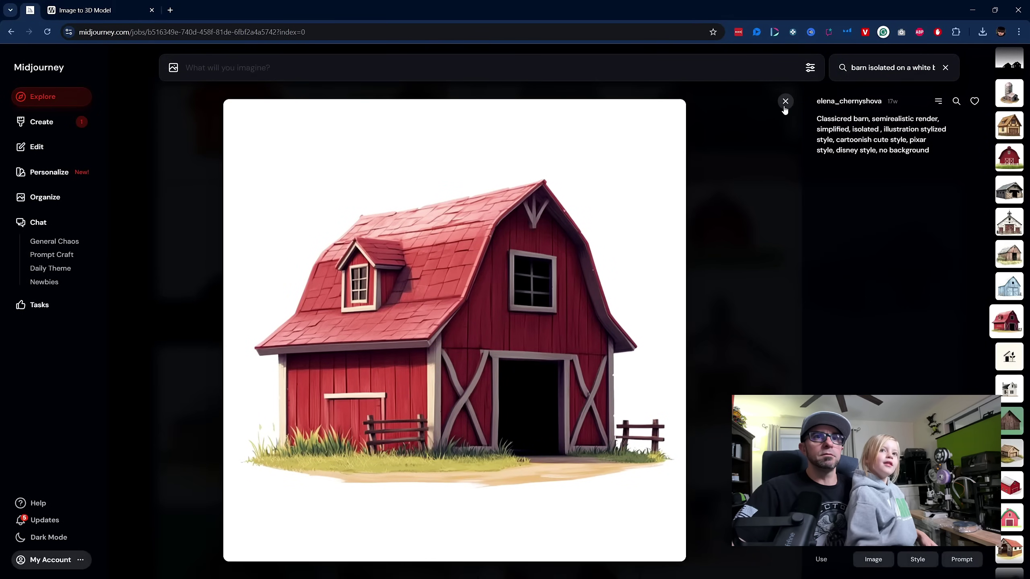
{"action": "left_click", "coordinate": [786, 102]}
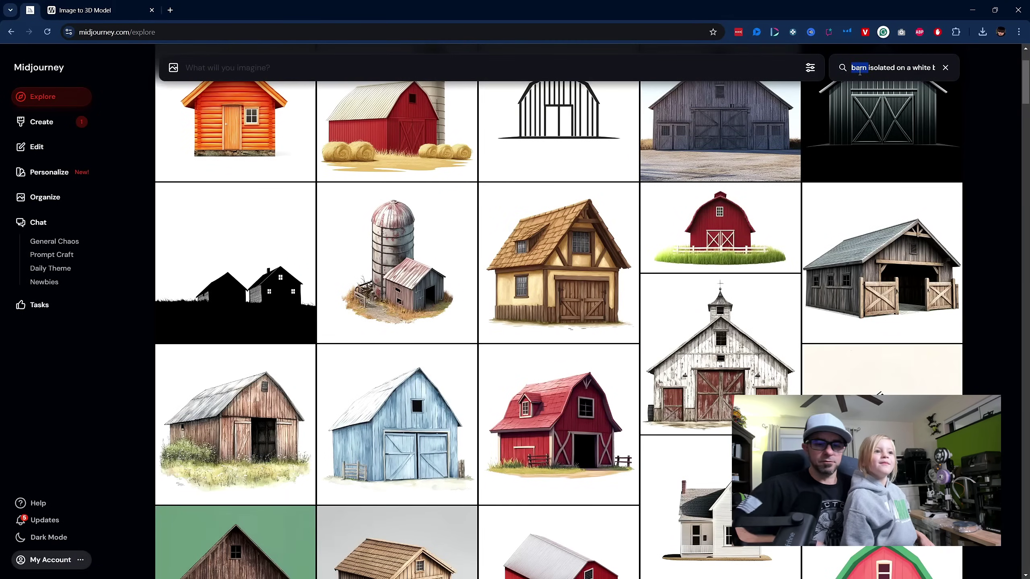
Change the Explore search from barn to dragon isolated on a white background
{"action": "key", "text": "BackSpace"}
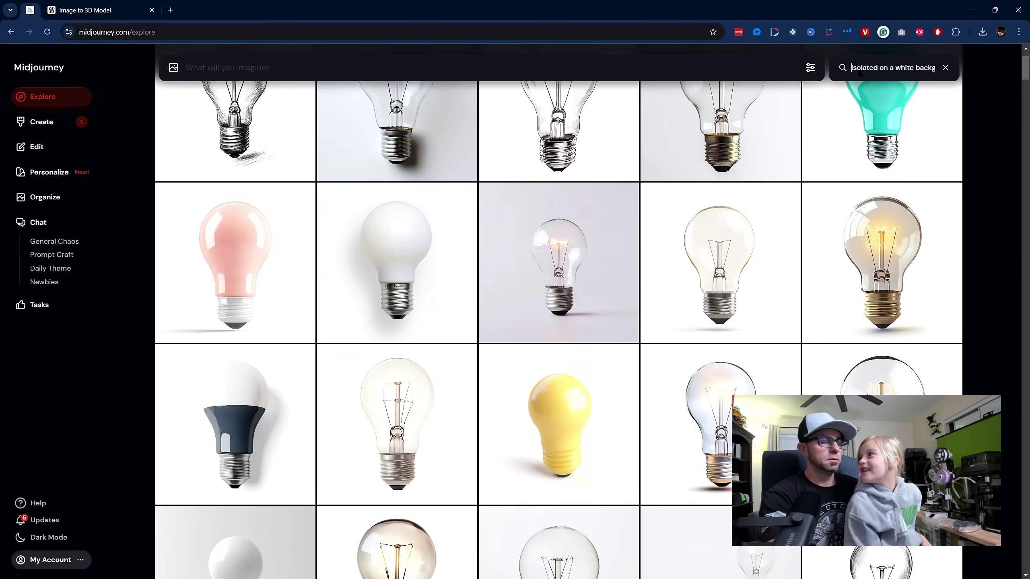
{"action": "type", "text": "drag"}
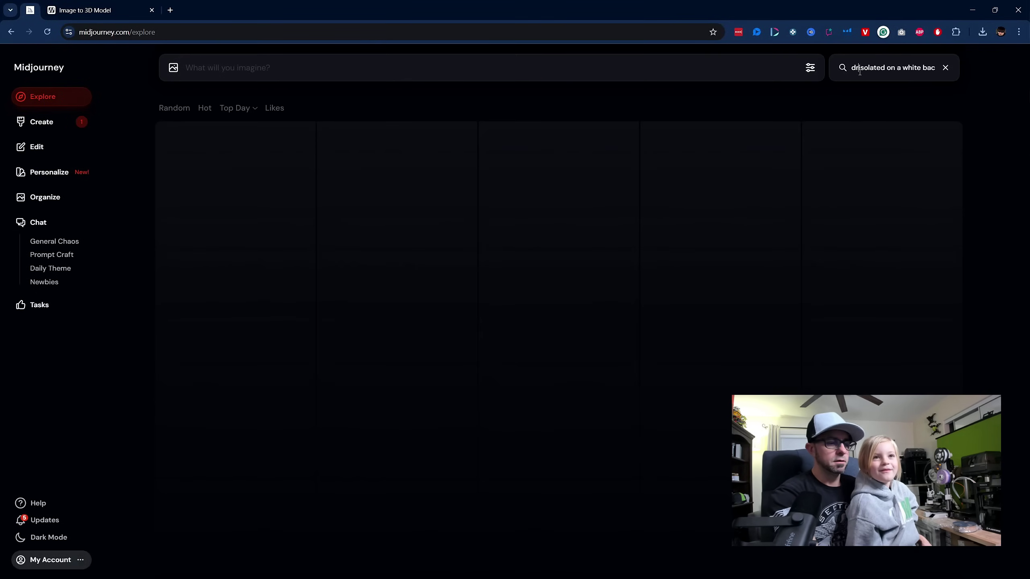
{"action": "type", "text": "on"}
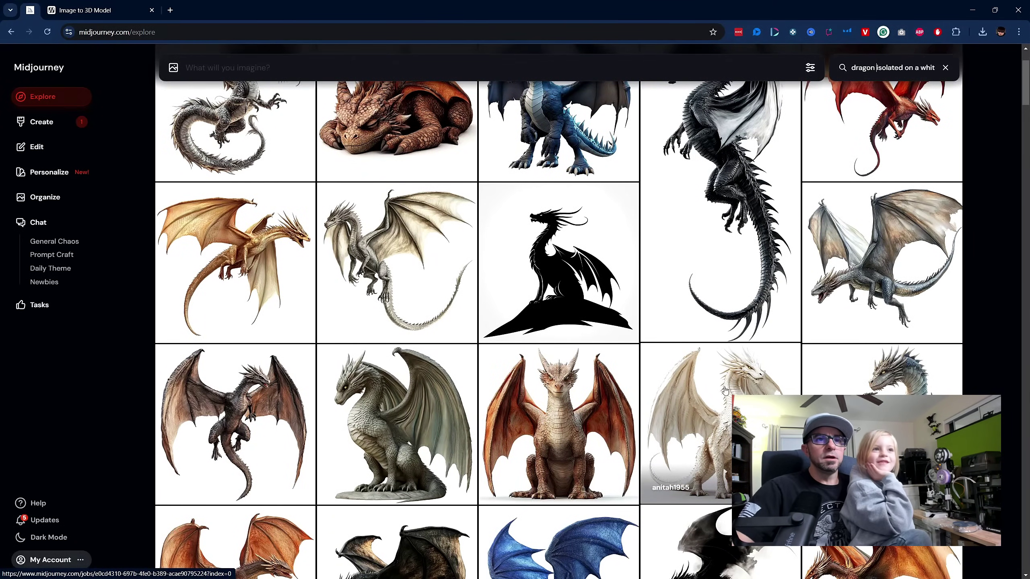
{"action": "scroll", "coordinate": [726, 421], "scroll_direction": "up", "scroll_amount": 3}
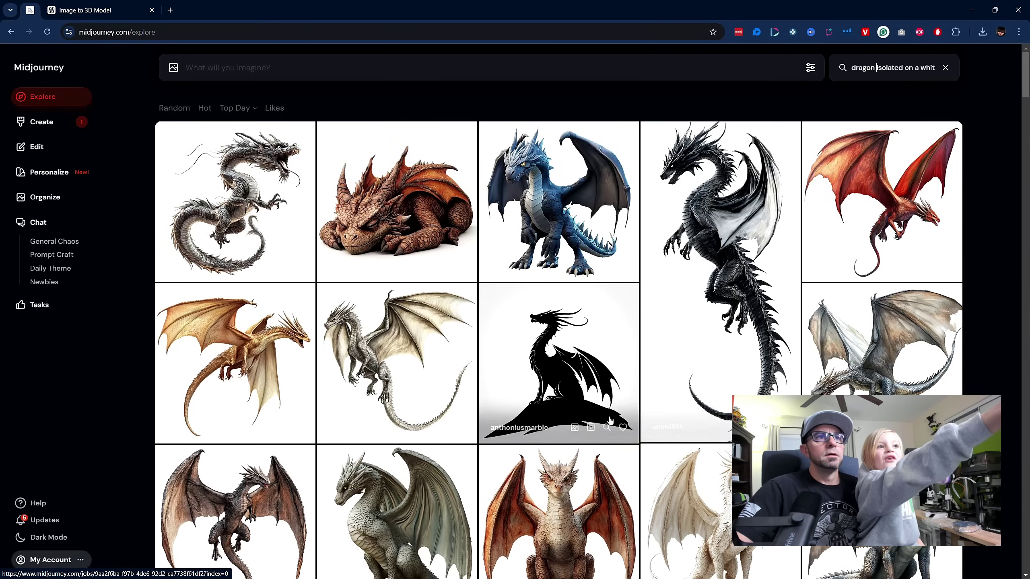
Save the sleeping dragon image to disk as a PNG
{"action": "left_click", "coordinate": [389, 218]}
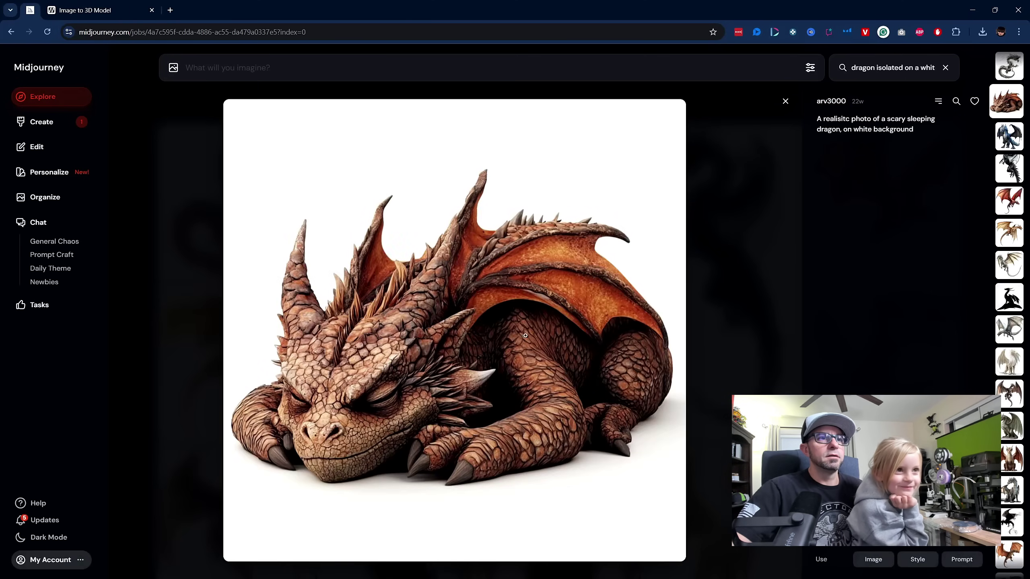
{"action": "right_click", "coordinate": [471, 332]}
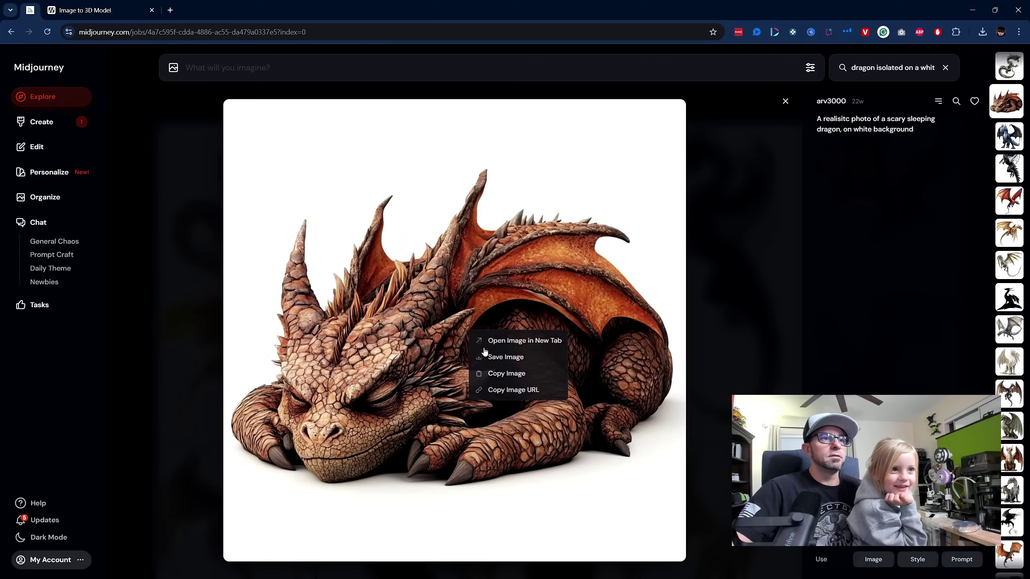
{"action": "left_click", "coordinate": [502, 359]}
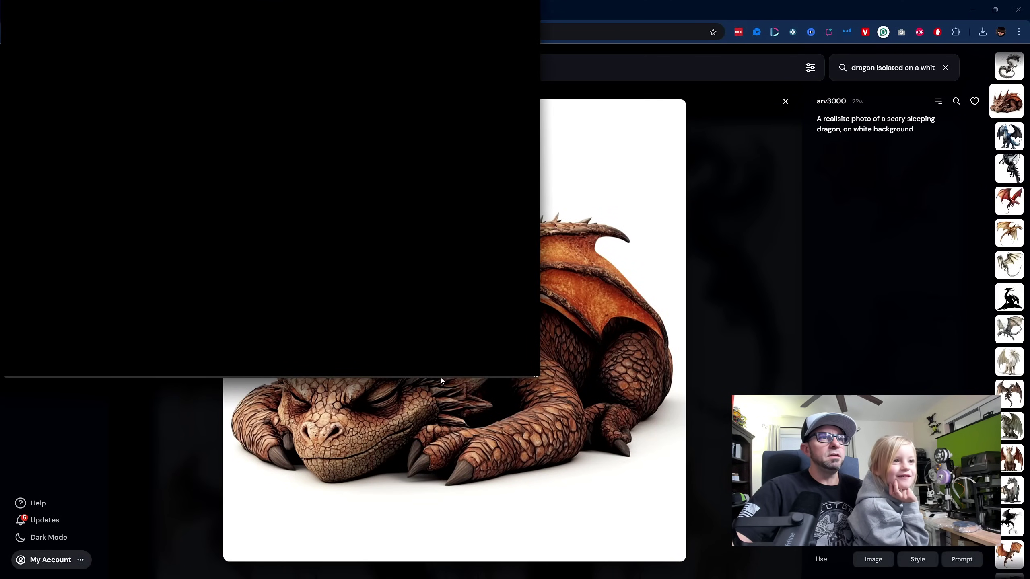
{"action": "key", "text": "Return"}
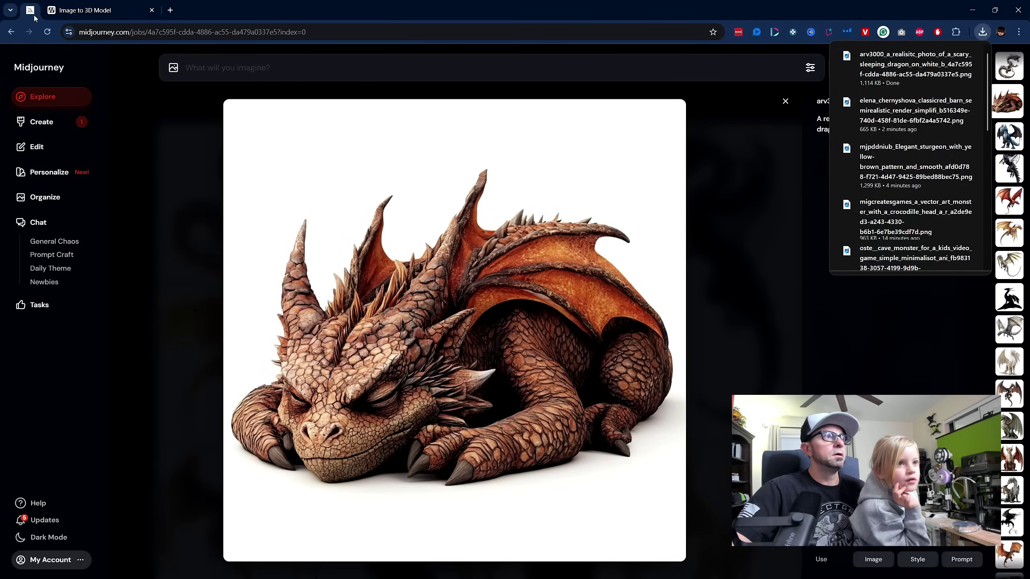
Back in MakerLab, orbit the textured red barn to view its roof, gable end and big door
{"action": "left_click", "coordinate": [81, 10]}
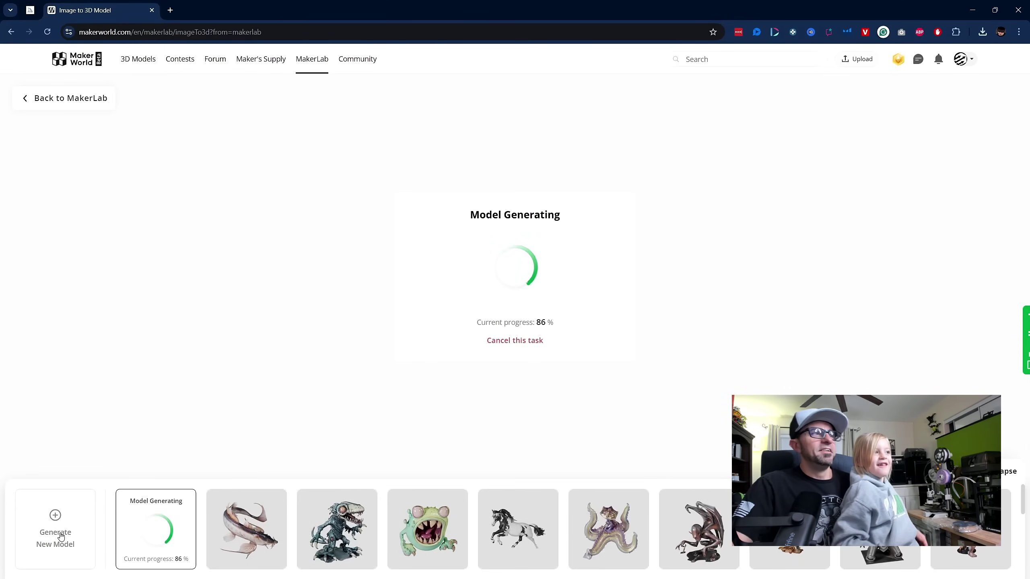
{"action": "mouse_move", "coordinate": [30, 324]}
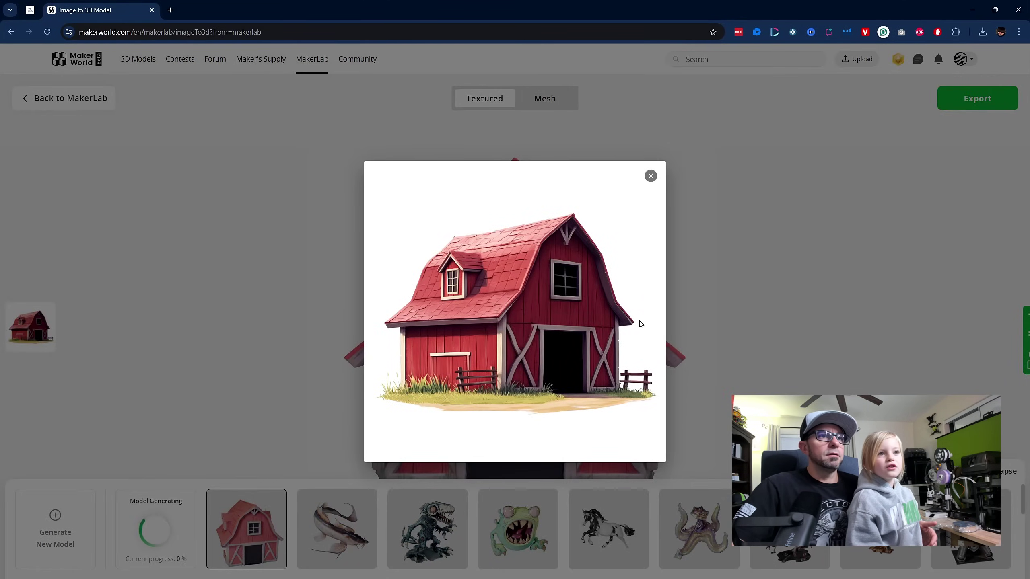
{"action": "left_click", "coordinate": [652, 176]}
{"action": "left_click_drag", "start_coordinate": [308, 368], "coordinate": [404, 355]}
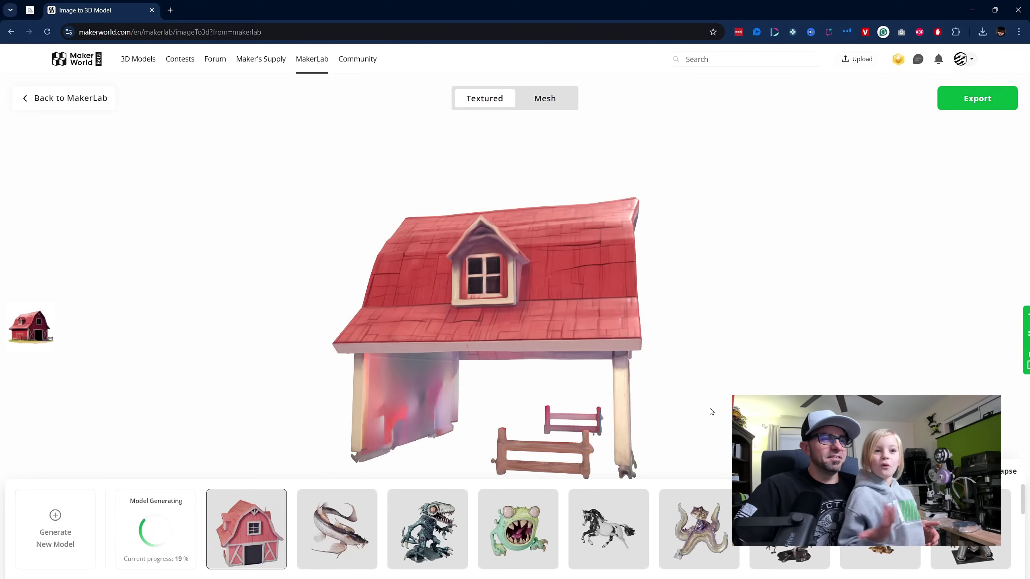
{"action": "left_click_drag", "start_coordinate": [660, 409], "coordinate": [418, 383]}
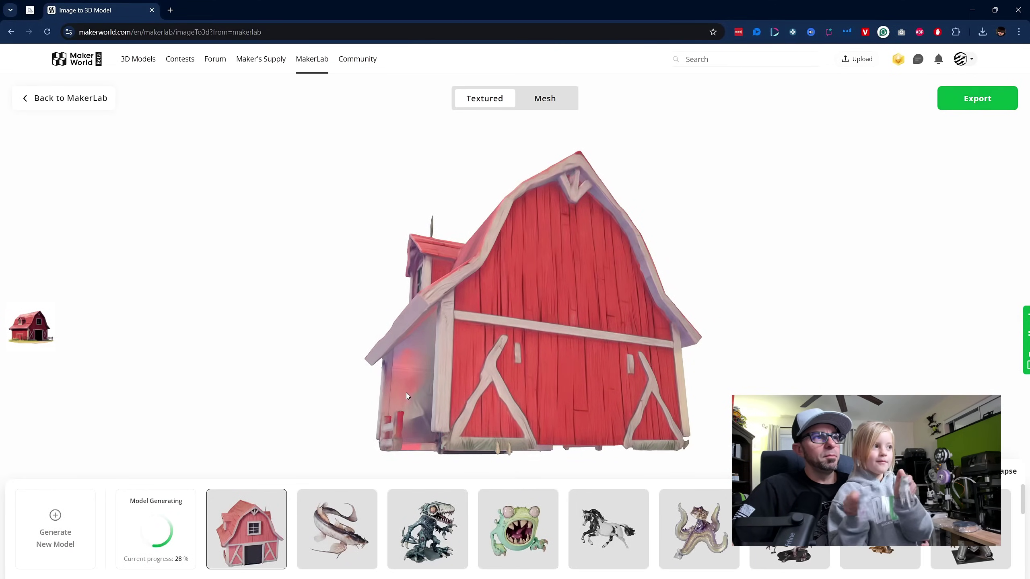
{"action": "left_click_drag", "start_coordinate": [406, 395], "coordinate": [637, 393]}
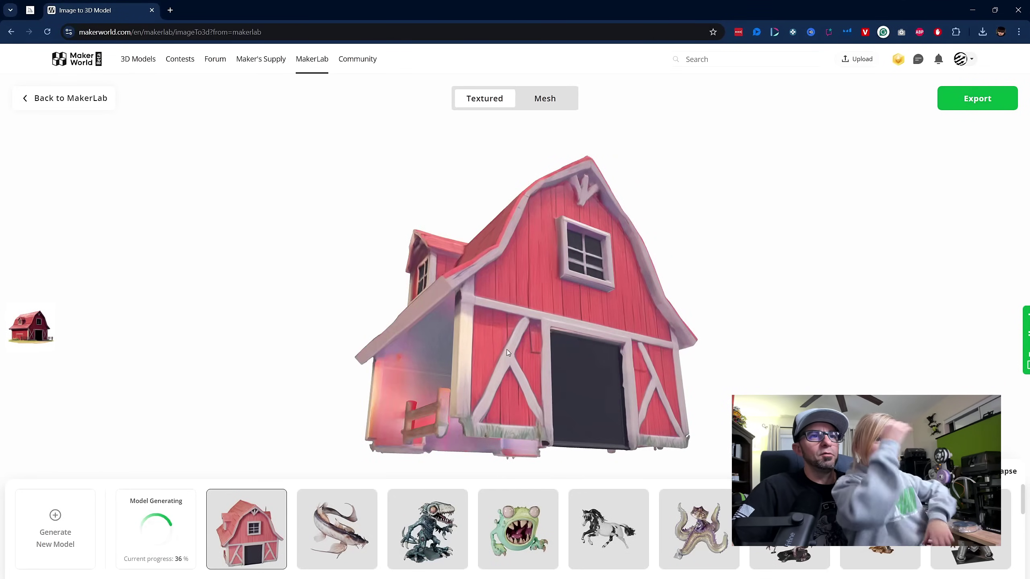
Compare the barn with its source image, then show the next model's progress at 53%
{"action": "left_click", "coordinate": [30, 340]}
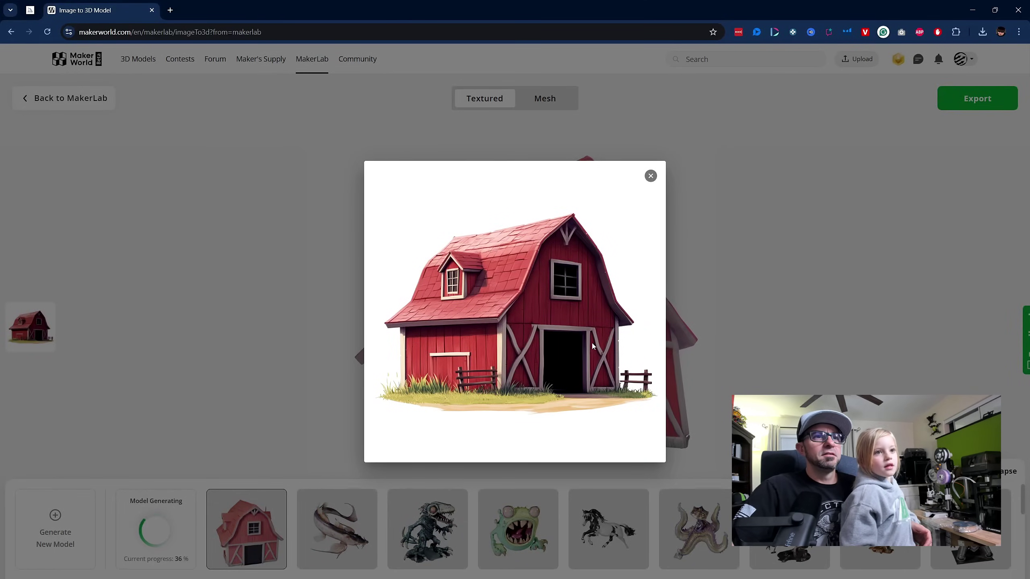
{"action": "left_click", "coordinate": [651, 177]}
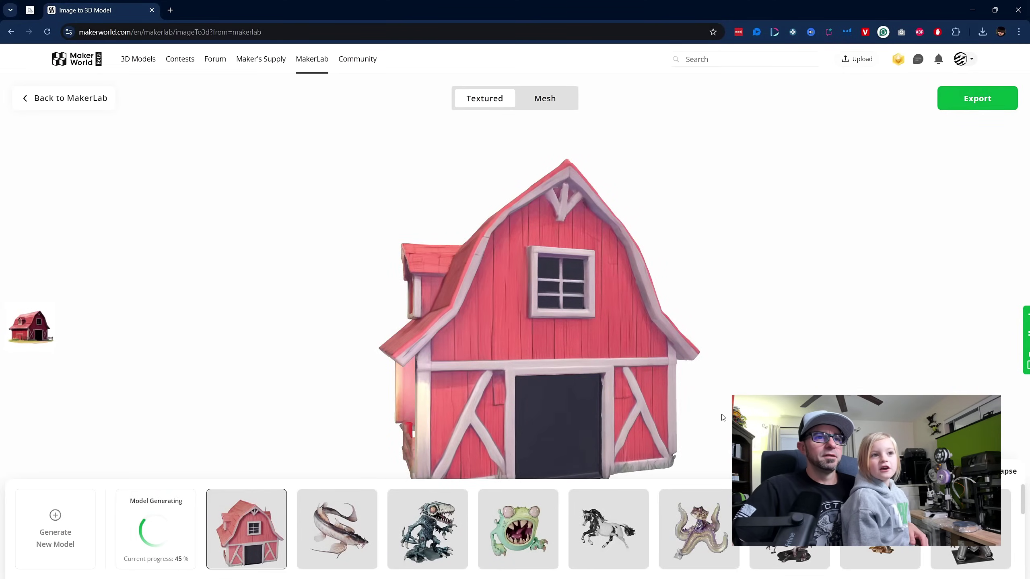
{"action": "left_click", "coordinate": [158, 526]}
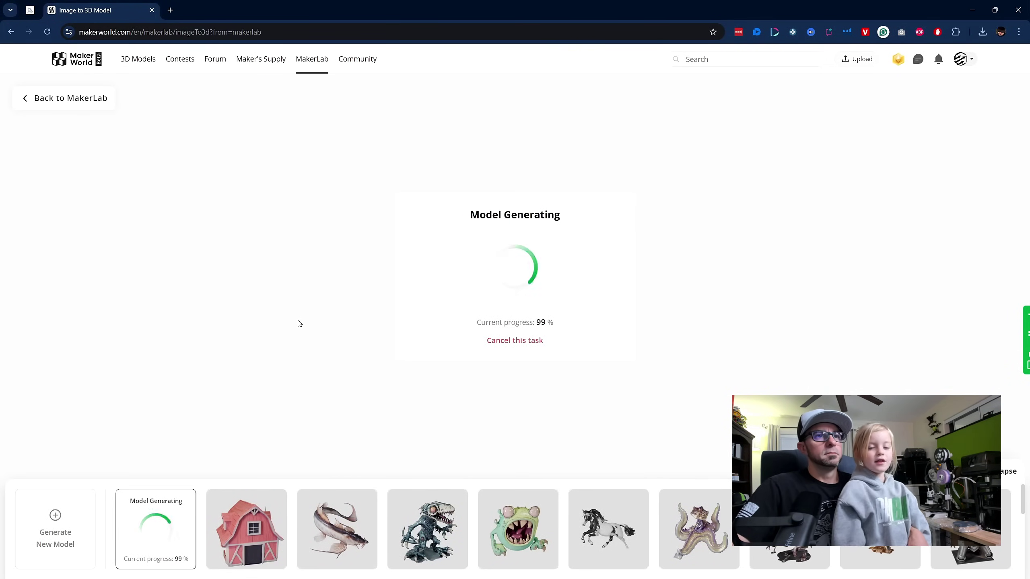
Orbit the textured sleeping dragon to its side and rear, then back to its head
{"action": "mouse_move", "coordinate": [34, 333]}
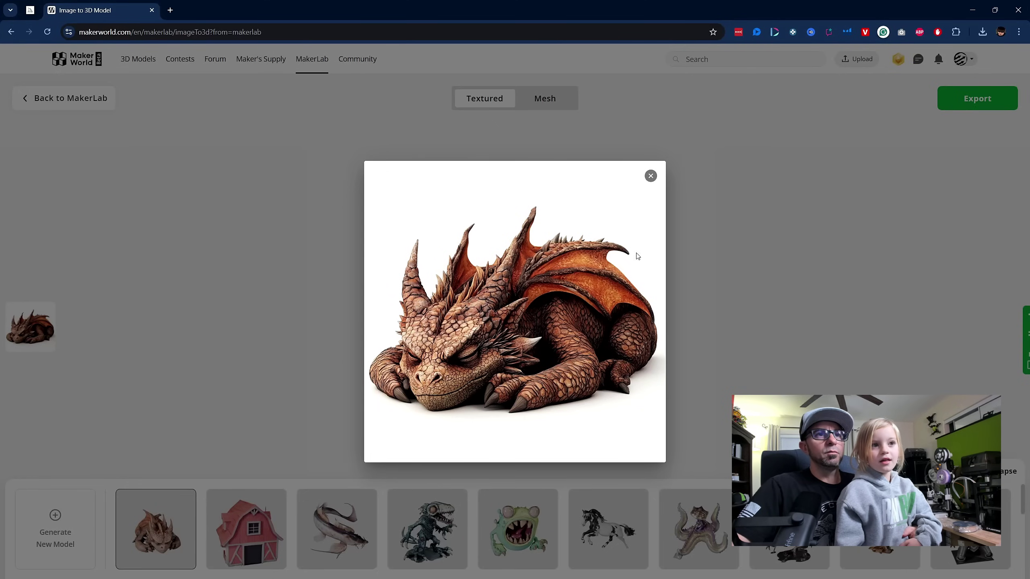
{"action": "left_click", "coordinate": [652, 178]}
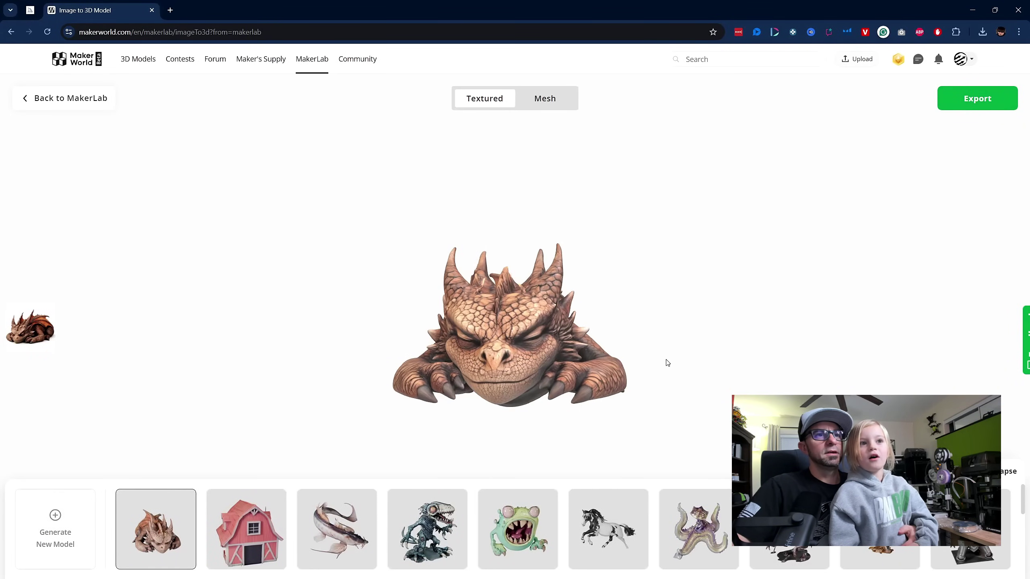
{"action": "left_click_drag", "start_coordinate": [639, 364], "coordinate": [776, 380]}
{"action": "left_click_drag", "start_coordinate": [391, 425], "coordinate": [513, 306]}
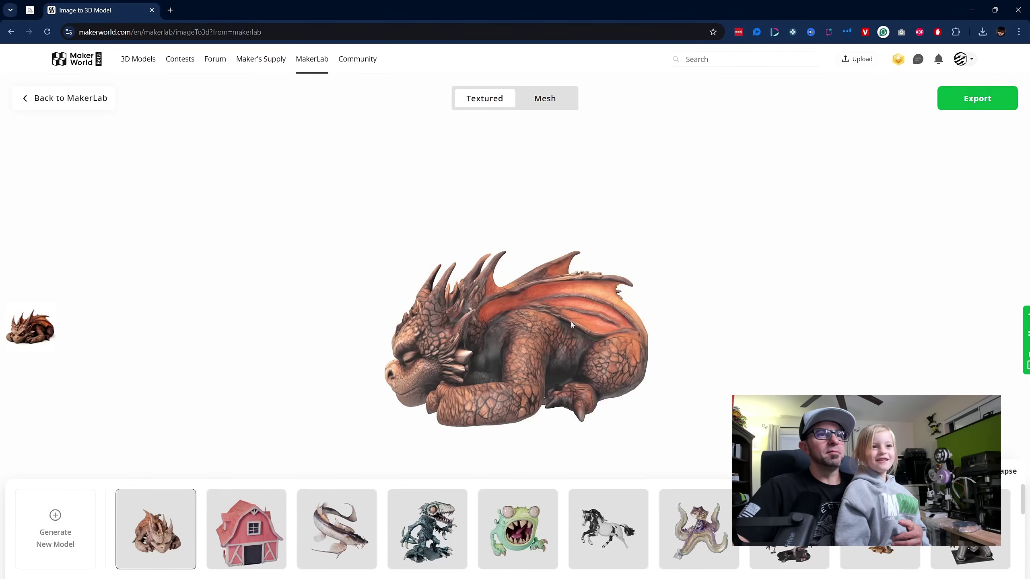
{"action": "left_click_drag", "start_coordinate": [690, 358], "coordinate": [627, 323]}
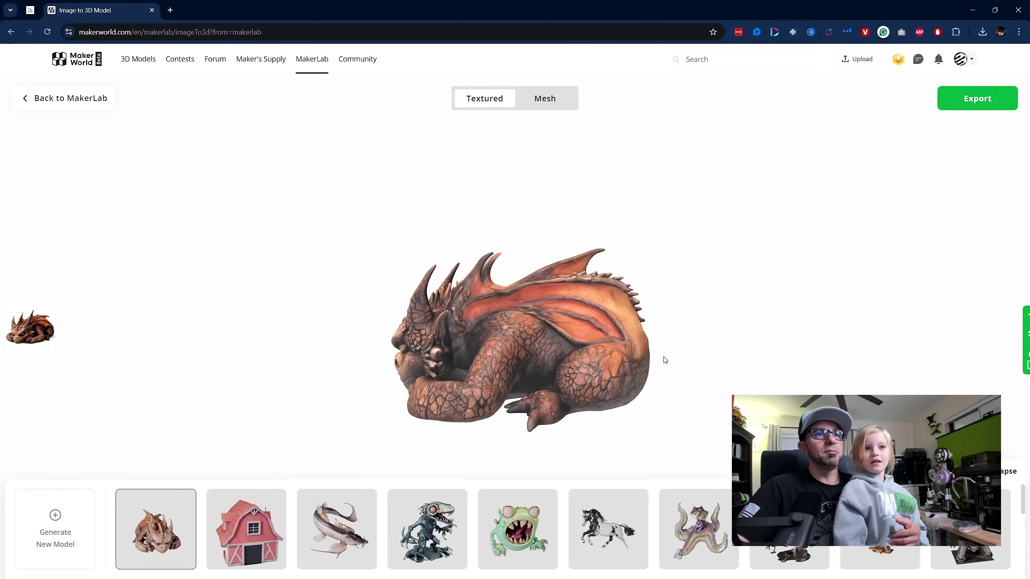